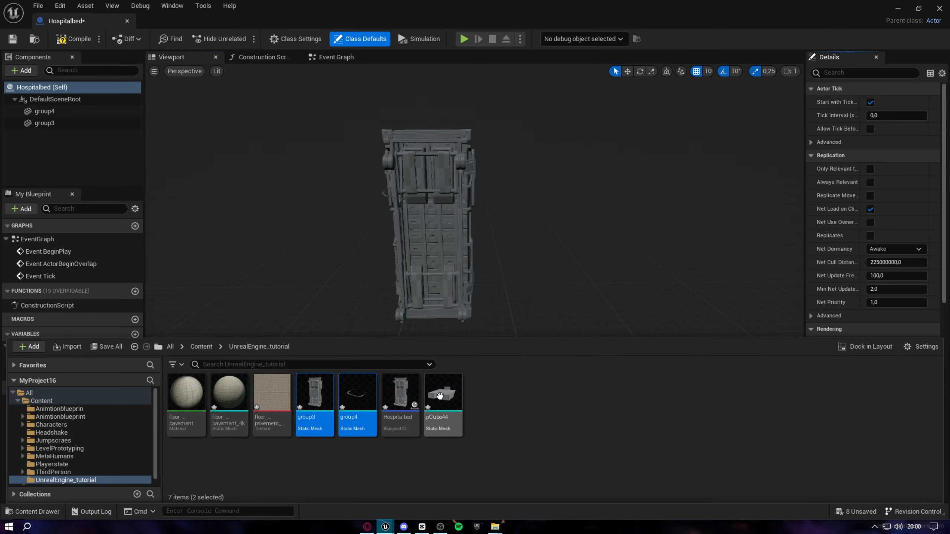
Add the pCube44 static mesh to the Hospitalbed blueprint's components
left_click_drag(443, 393, 135, 174)
right_click_drag(475, 223, 307, 159)
Rotate the pCube44, group4 and group3 components together by about 90° around X so the bed lies flat, and save the blueprint
left_click(90, 122, "shift")
left_click(71, 135, "shift")
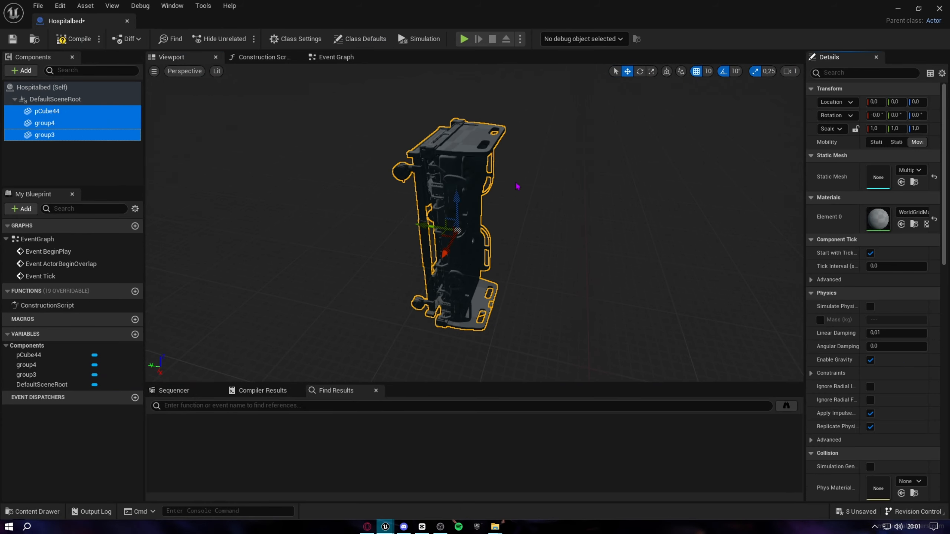
left_click(652, 72)
key("e")
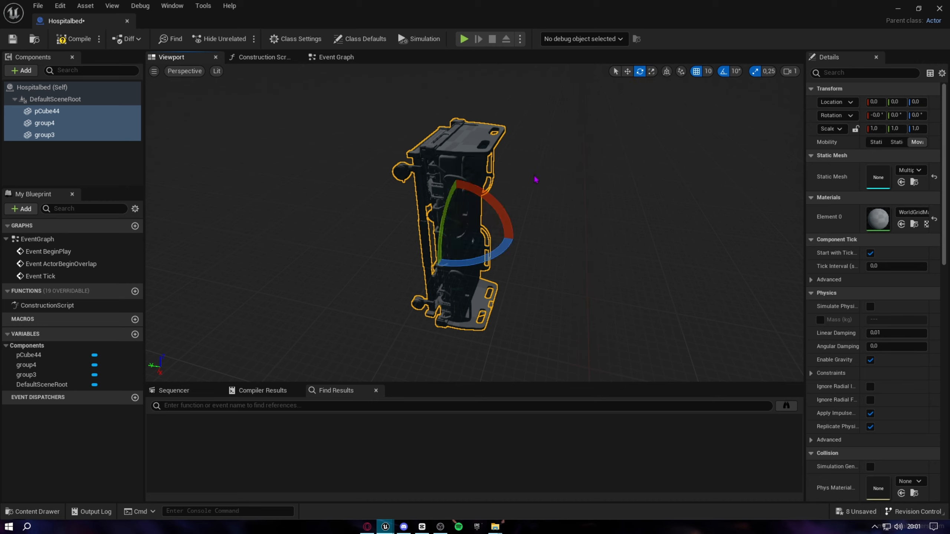
left_click_drag(501, 232, 445, 229)
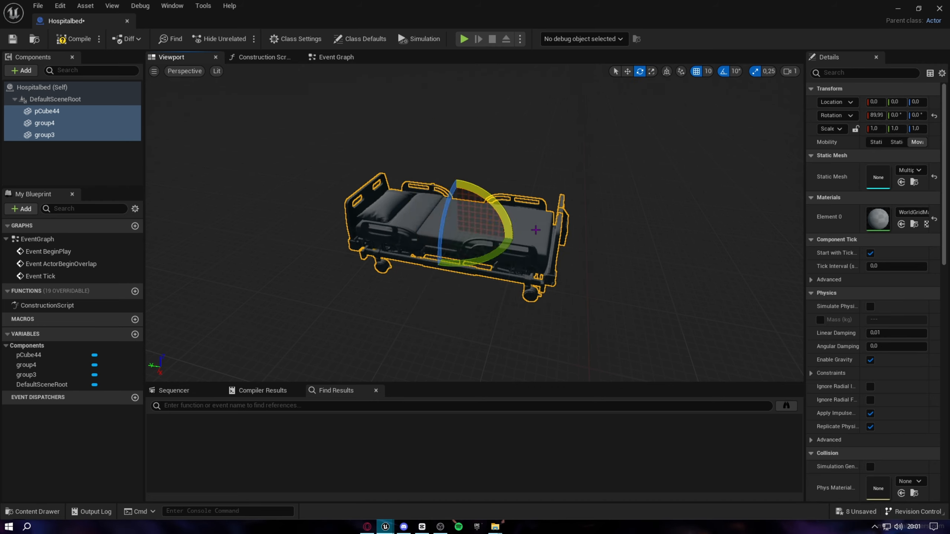
left_click(12, 38)
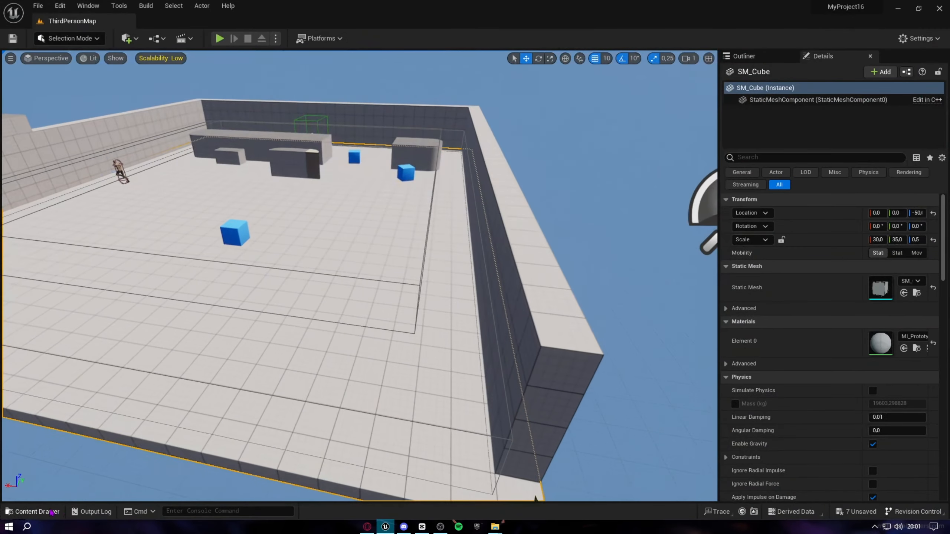
Place the Hospitalbed blueprint on the level floor and raise it to Z 60
key("ctrl+space")
left_click_drag(425, 263, 339, 245)
key("f")
right_click_drag(413, 287, 413, 268)
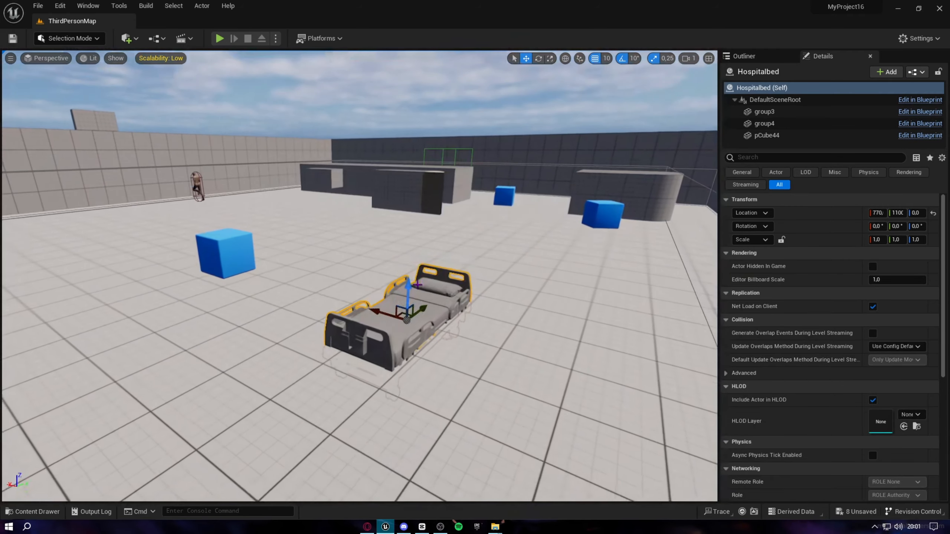
left_click_drag(416, 288, 417, 264)
right_click_drag(417, 257, 504, 284)
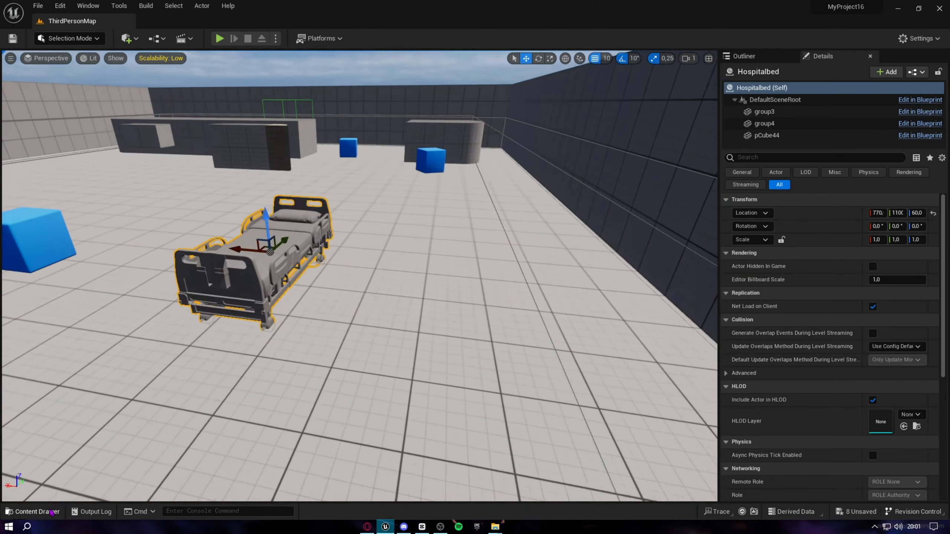
Place the group3 static mesh beside the bed, raise it above the floor, and delete it from the level
left_click(35, 512)
left_click_drag(341, 224, 424, 284)
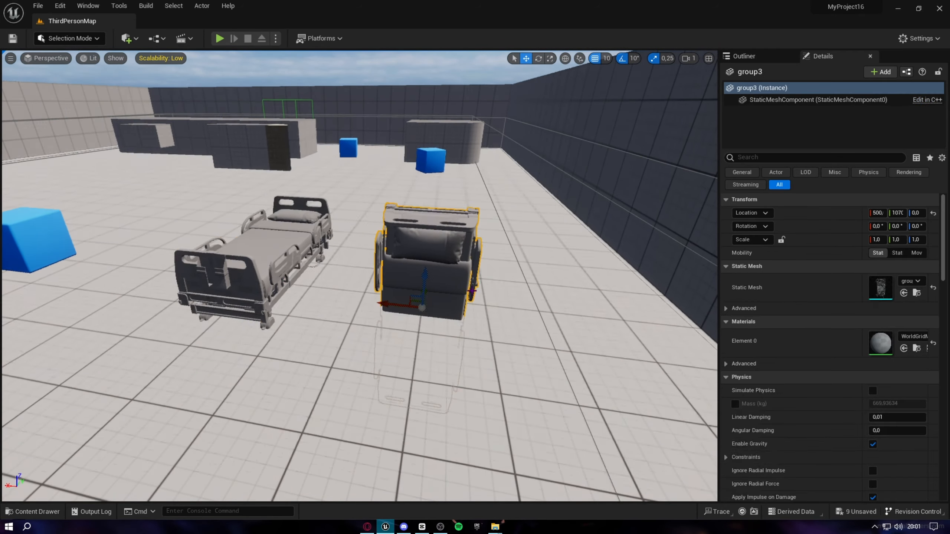
right_click_drag(424, 284, 478, 282)
left_click_drag(477, 283, 478, 227)
right_click_drag(478, 227, 459, 304)
key("Delete")
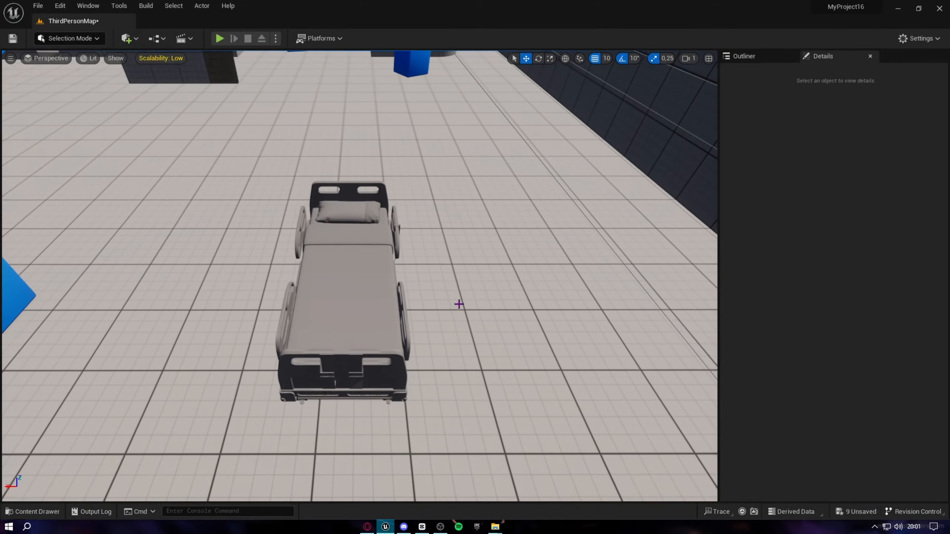
left_click(36, 511)
right_click_drag(489, 149, 258, 161)
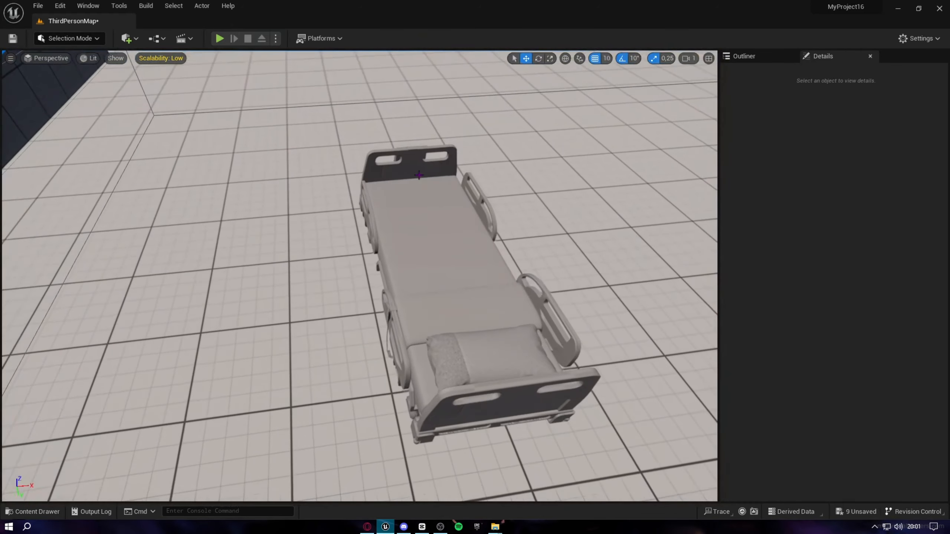
left_click(37, 511)
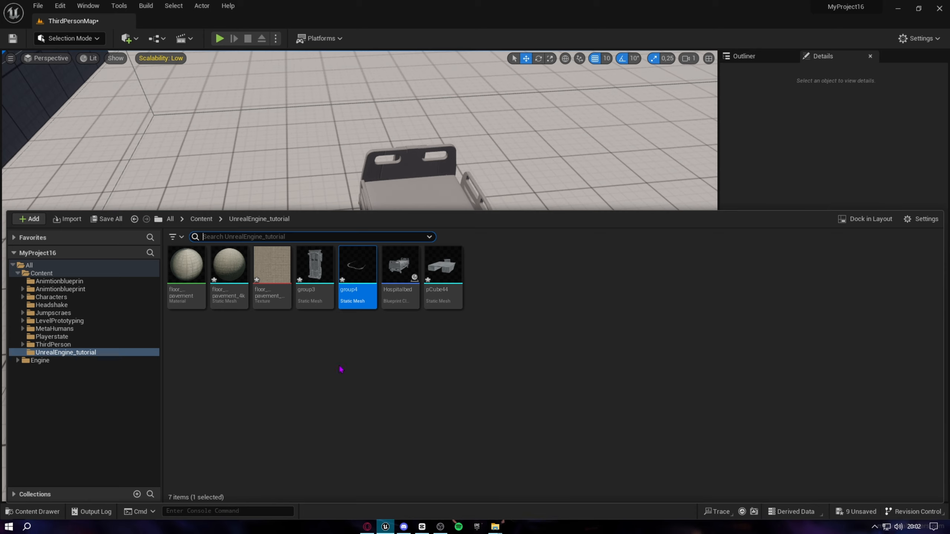
right_click_drag(411, 149, 415, 187)
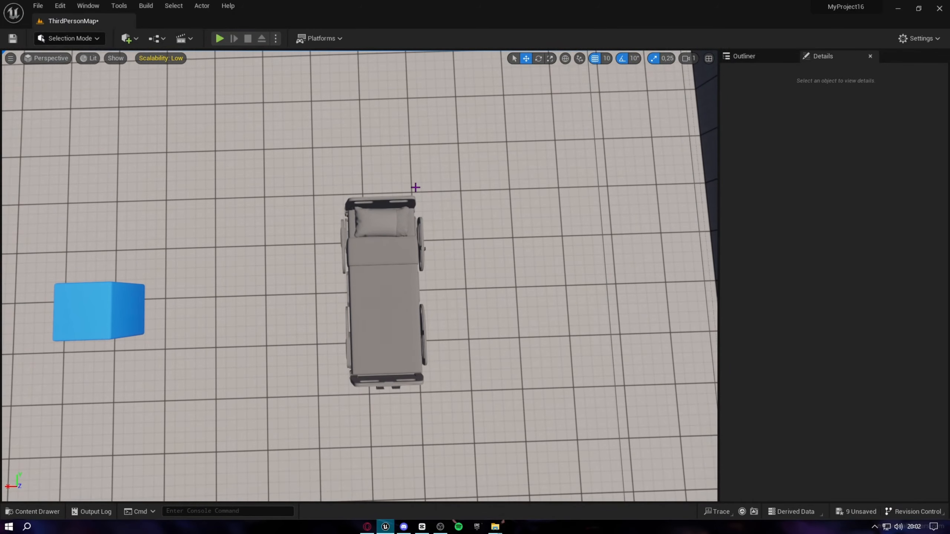
Delete the placed hospital bed from the level
left_click(388, 220)
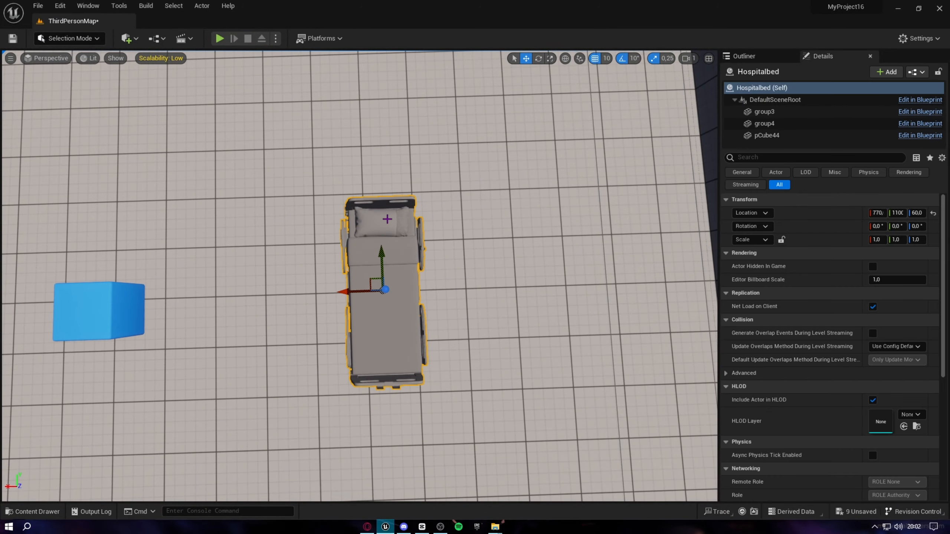
key("Delete")
right_click_drag(387, 219, 427, 169)
Move the quarter cylinder from the outer wall inward to X 1880 and snap it down to the floor
left_click(410, 269)
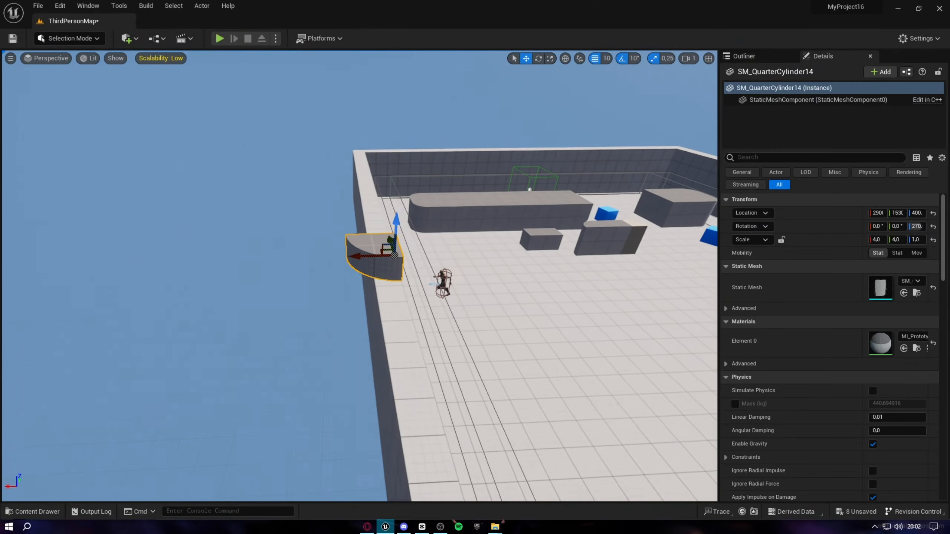
left_click_drag(518, 259, 522, 259)
right_click_drag(522, 259, 588, 275)
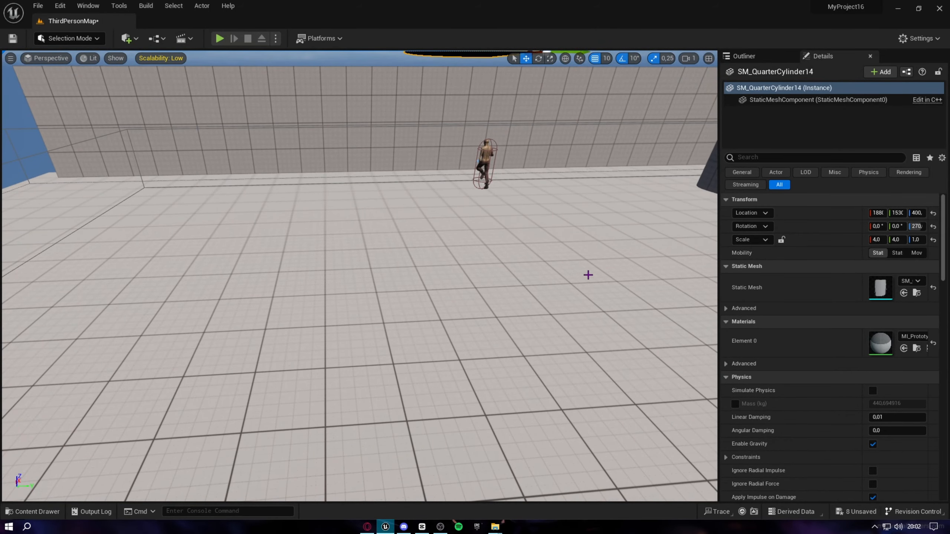
mouse_move(587, 275)
right_mouse_down()
mouse_move(575, 259)
mouse_move(593, 248)
mouse_move(584, 247)
mouse_move(594, 217)
mouse_move(585, 271)
right_mouse_up()
key("s")
key("w")
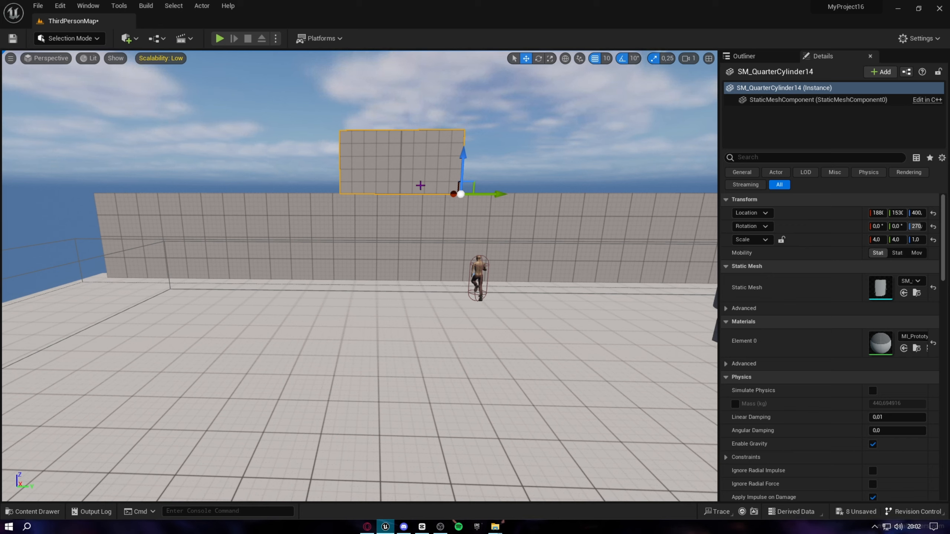
key("End")
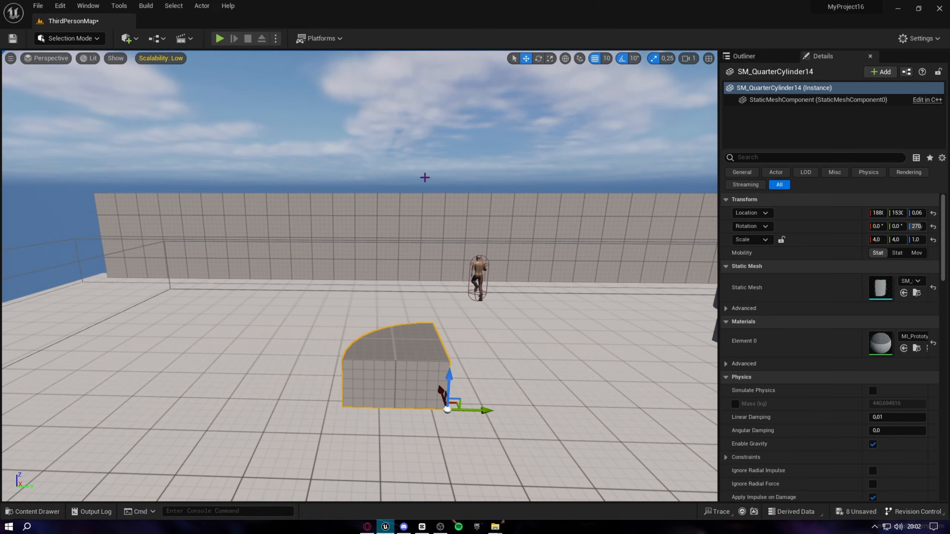
Move the quarter cylinder back over the outer wall to X 2820, Z 460
key("w")
right_click_drag(425, 178, 733, 138)
key("a")
key("w")
key("s")
key("s")
left_click_drag(270, 305, 525, 93)
right_click_drag(525, 95, 537, 52)
key("w")
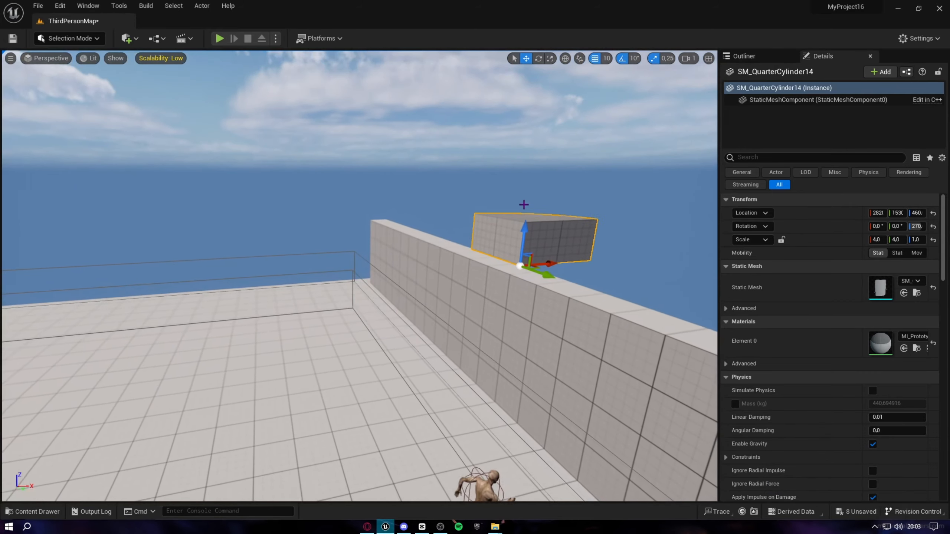
Raise the quarter cylinder to Z 640 and shift it outward along X to 2860
left_click_drag(525, 227, 528, 142)
mouse_move(539, 268)
right_mouse_down()
mouse_move(533, 253)
mouse_move(497, 294)
mouse_move(533, 270)
right_mouse_up()
key("d")
key("s")
key("a")
right_click_drag(333, 149, 347, 150)
left_click_drag(307, 154, 313, 154)
right_click_drag(321, 143, 322, 157)
key("s")
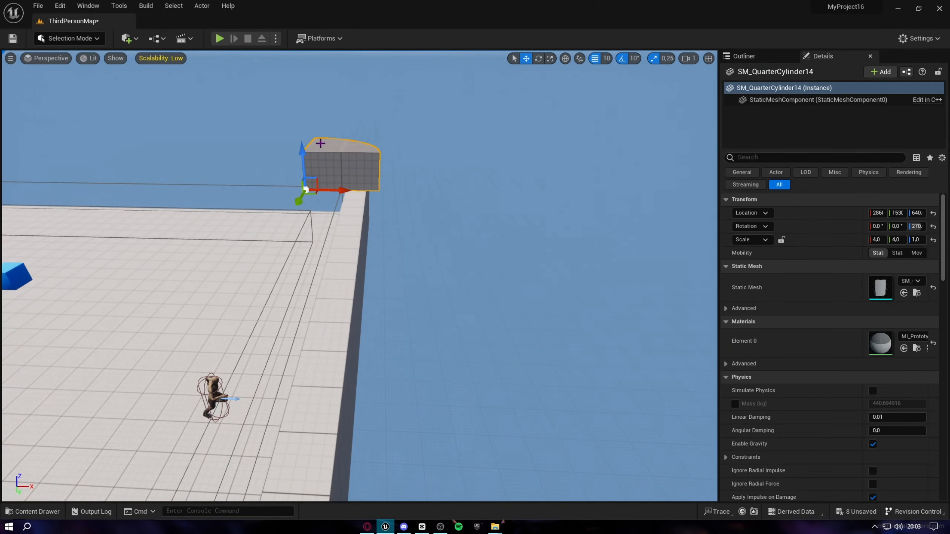
Snap the quarter cylinder down onto the wall at Z 400 and move it outside the arena to X 4010
right_click_drag(320, 143, 187, 84)
key("w")
key("d")
key("s")
key("w")
key("a")
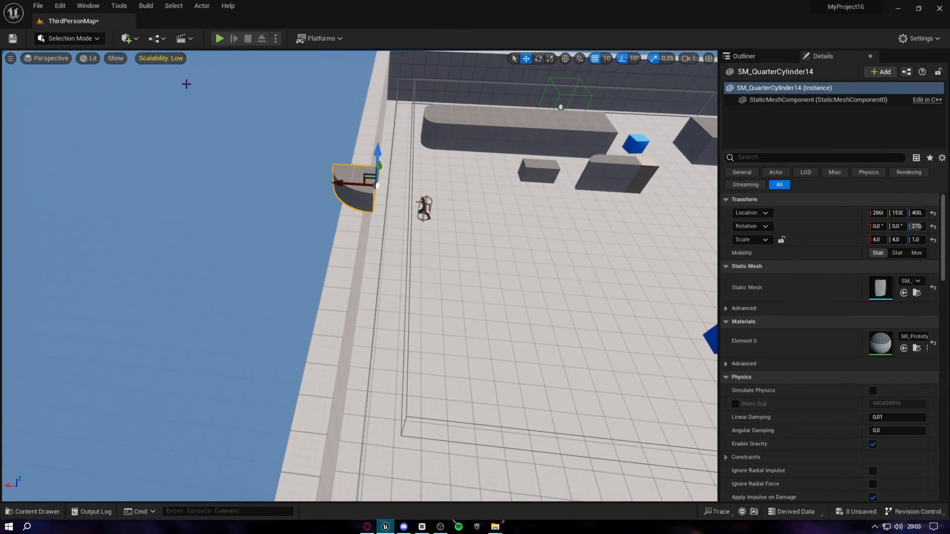
left_click_drag(340, 181, 91, 194)
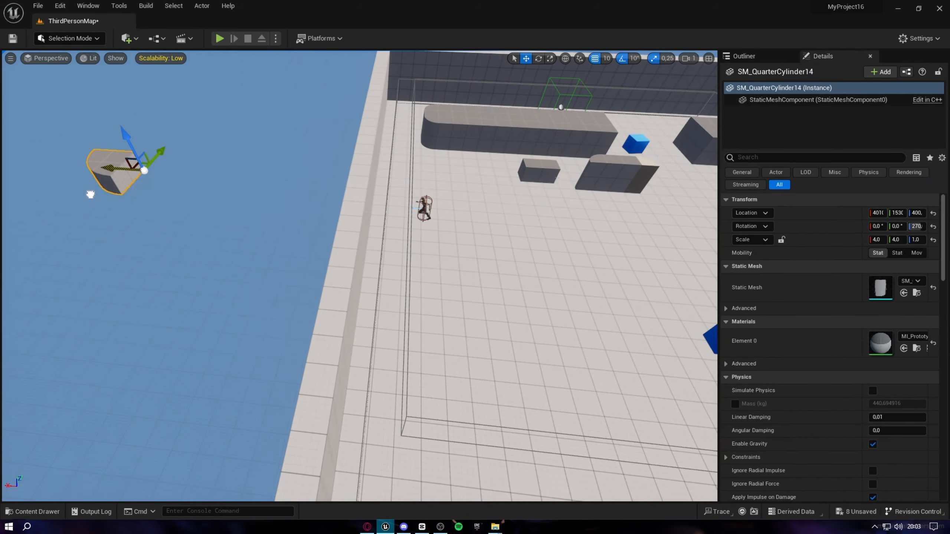
Add a plane shape to the level and scale it to 5.75 in X, 9.0 in Y and 5.75 in Z
left_click(127, 39)
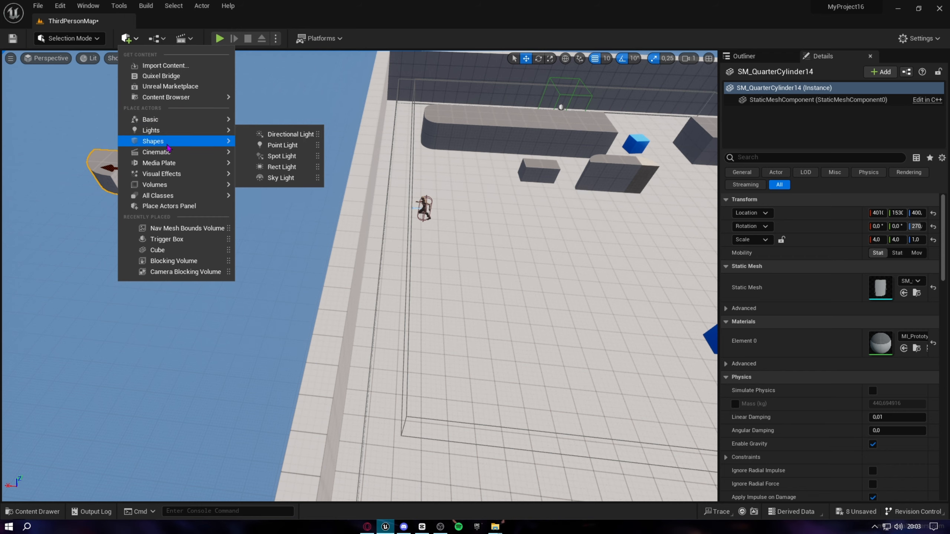
left_click(262, 189)
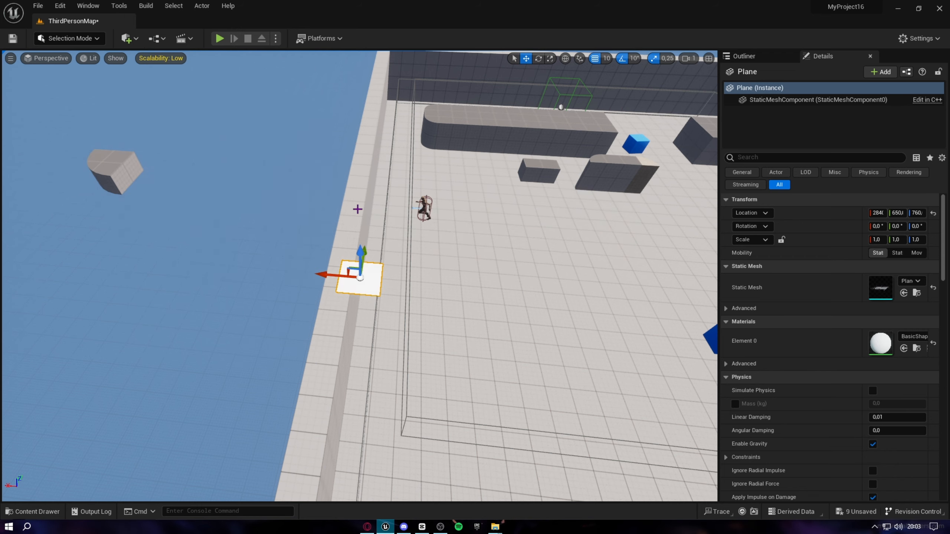
right_click_drag(358, 210, 318, 200)
key("r")
left_click_drag(316, 278, 428, 306)
right_click_drag(428, 305, 336, 301)
left_click_drag(346, 264, 441, 204)
right_click_drag(348, 262, 316, 247)
key("s")
key("w")
left_click_drag(293, 225, 320, 254)
right_click_drag(321, 254, 250, 254)
Move the plane over the arena's wall corner to X 2730, Y 460 and lower it to Z 400
left_click_drag(270, 255, 254, 145)
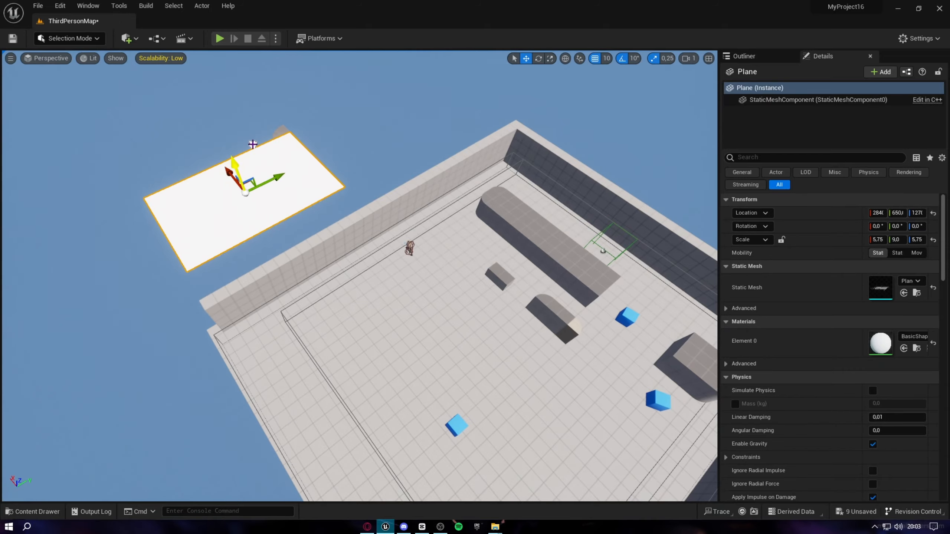
right_click_drag(253, 144, 377, 131)
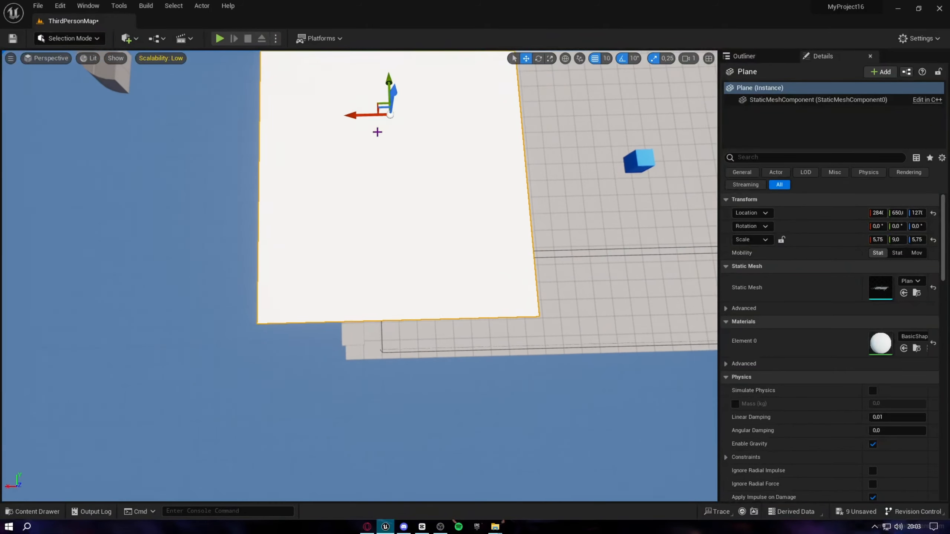
left_click_drag(391, 102, 374, 261)
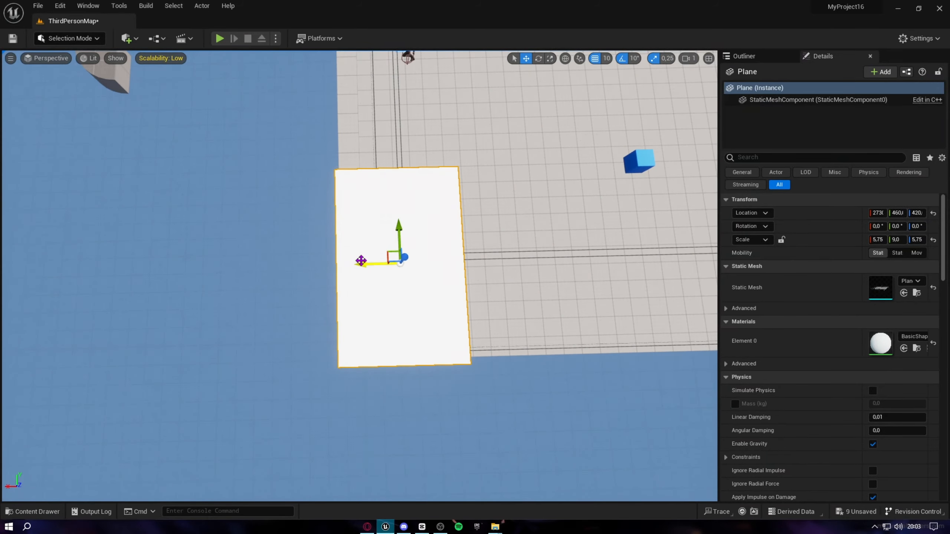
right_click_drag(361, 261, 137, 141)
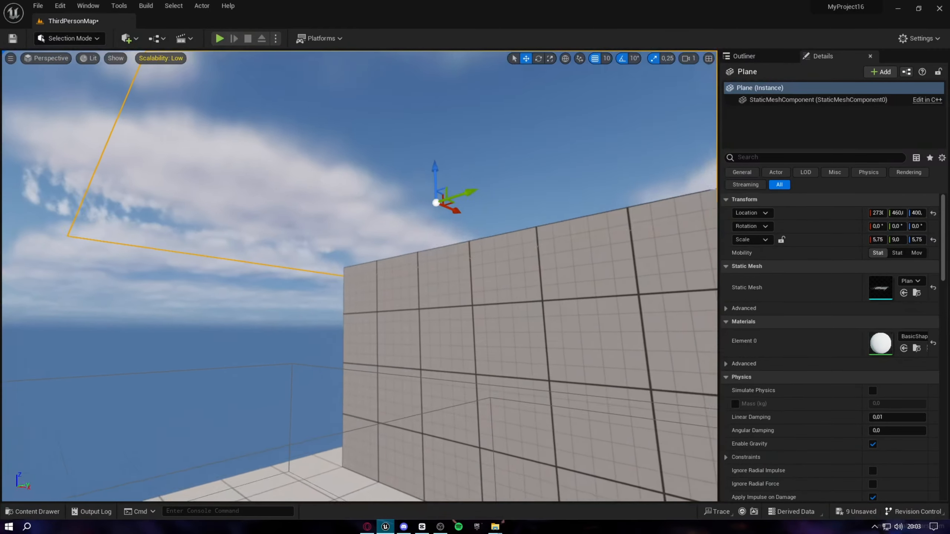
Flip the plane to a rotation of 180°, 0°, 180° and shift it along the wall to Y 550
left_click_drag(425, 204, 335, 187)
right_click_drag(335, 187, 517, 193)
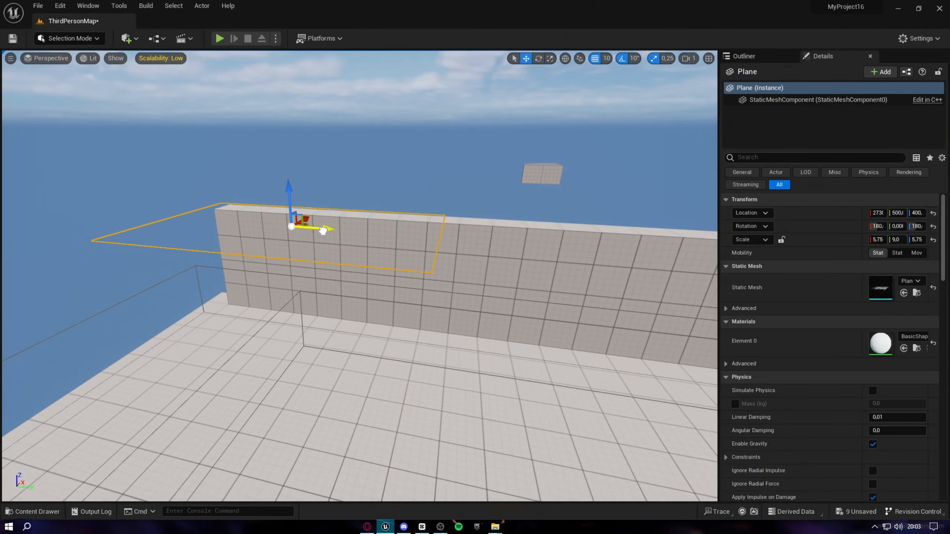
right_click_drag(516, 193, 673, 142)
right_click_drag(239, 224, 343, 257)
key("d")
right_click_drag(382, 462, 397, 451)
Browse all project content with the filter set to show only Level assets
left_click(34, 511)
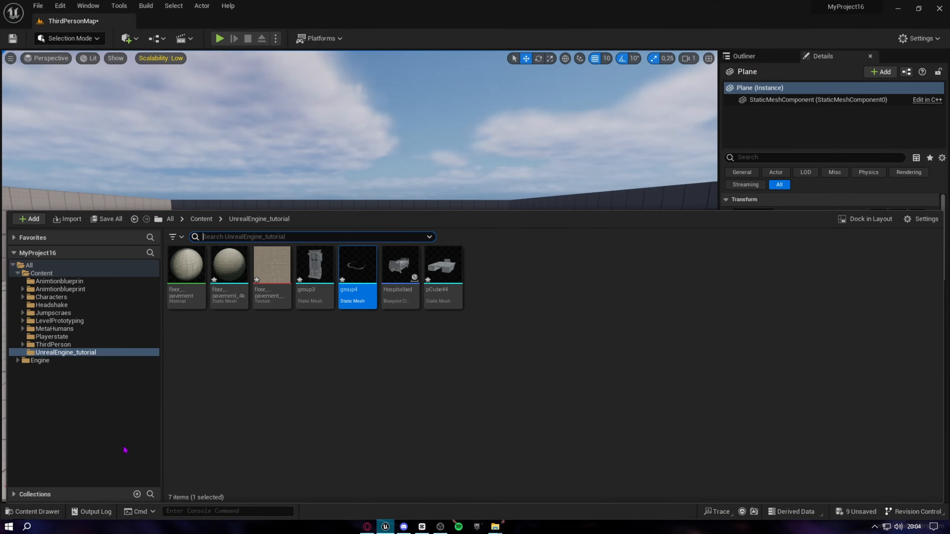
left_click(30, 265)
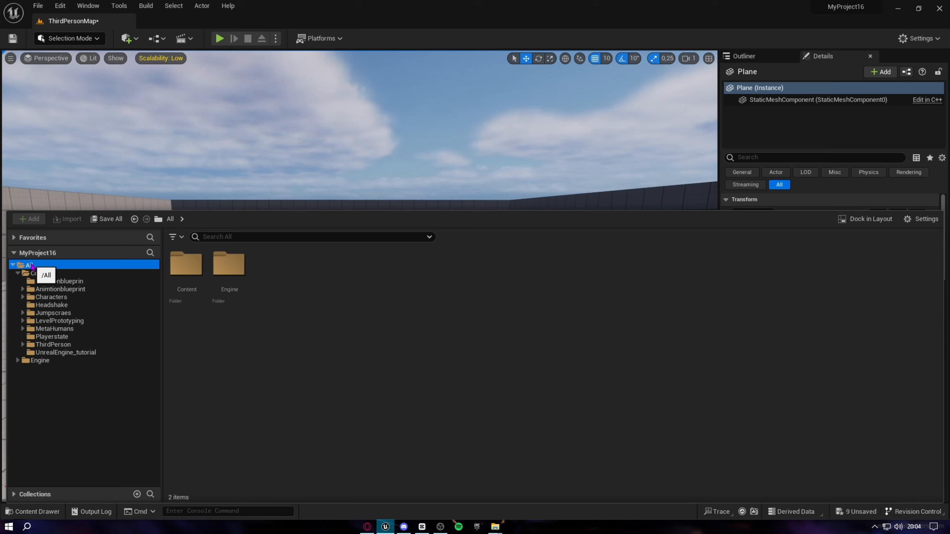
left_click(180, 238)
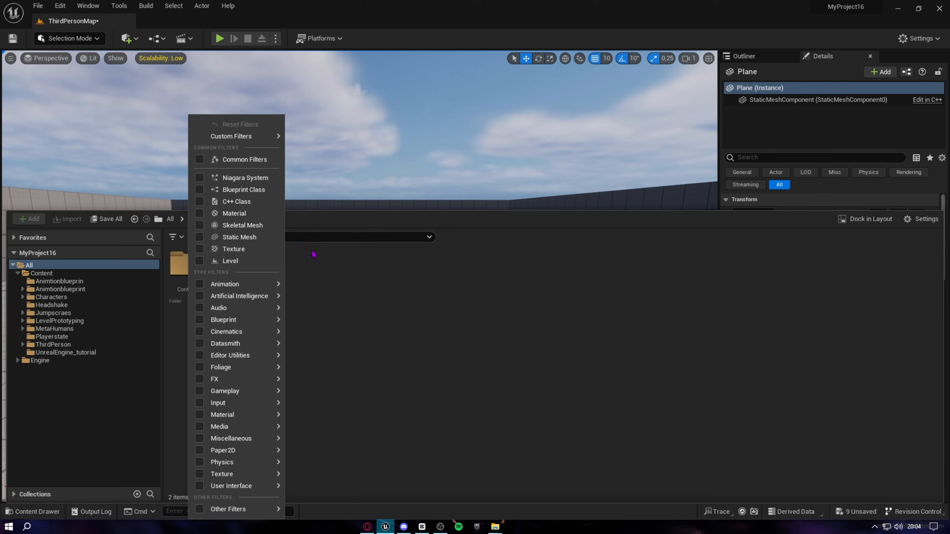
mouse_move(265, 301)
left_click(206, 264)
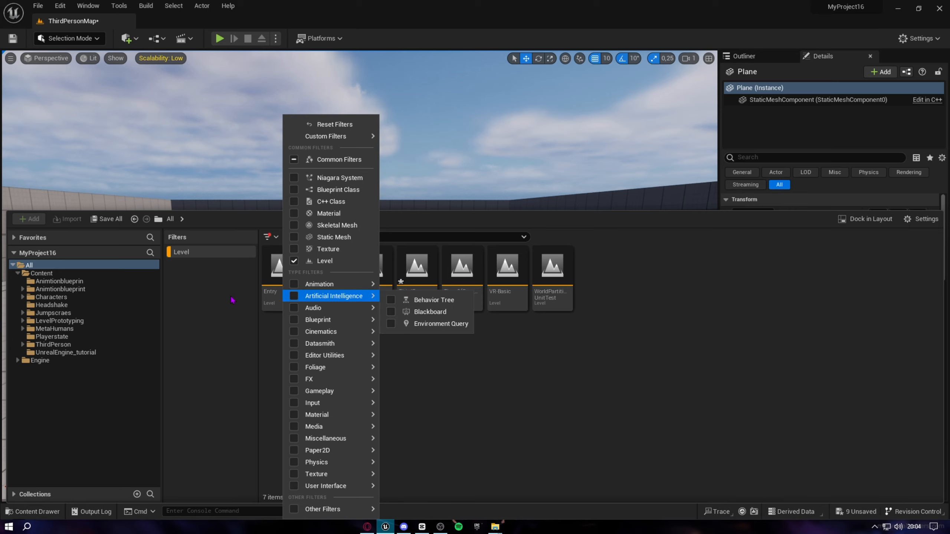
left_click(232, 300)
left_click(21, 267)
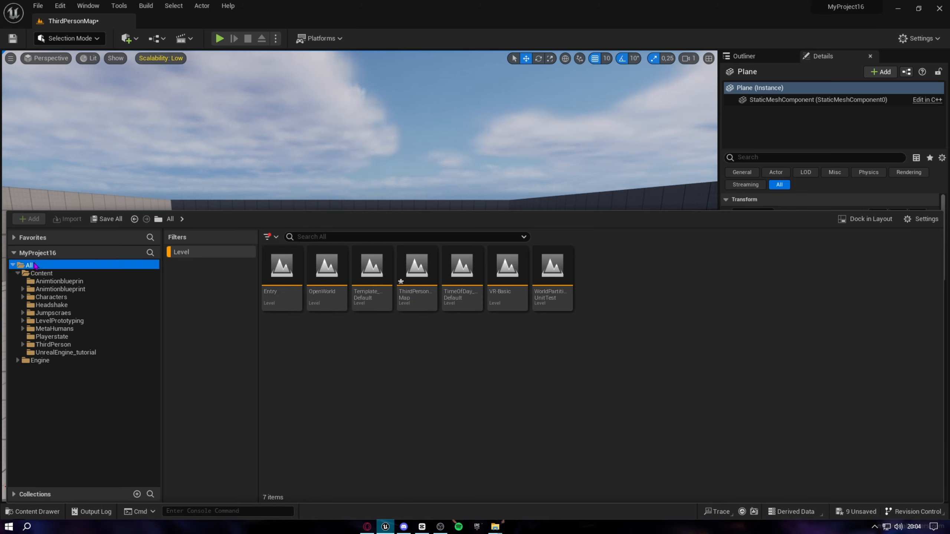
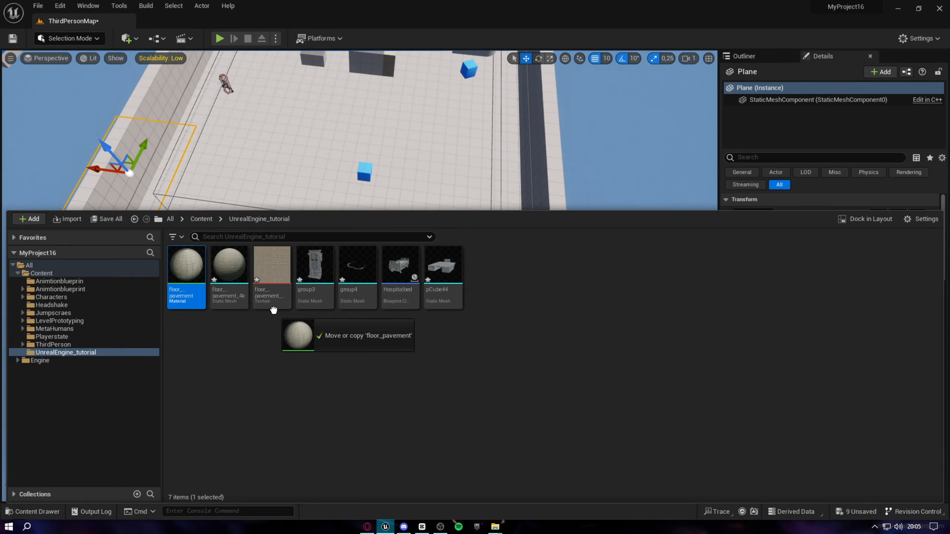
Apply the floor_pavement material from the UnrealEngine_tutorial folder to the arena floor, and reopen that folder's assets
left_click_drag(306, 138, 305, 138)
right_click_drag(305, 139, 830, 150)
key("w")
key("s")
key("w")
key("a")
mouse_move(164, 323)
right_mouse_down()
mouse_move(187, 315)
mouse_move(163, 322)
right_mouse_up()
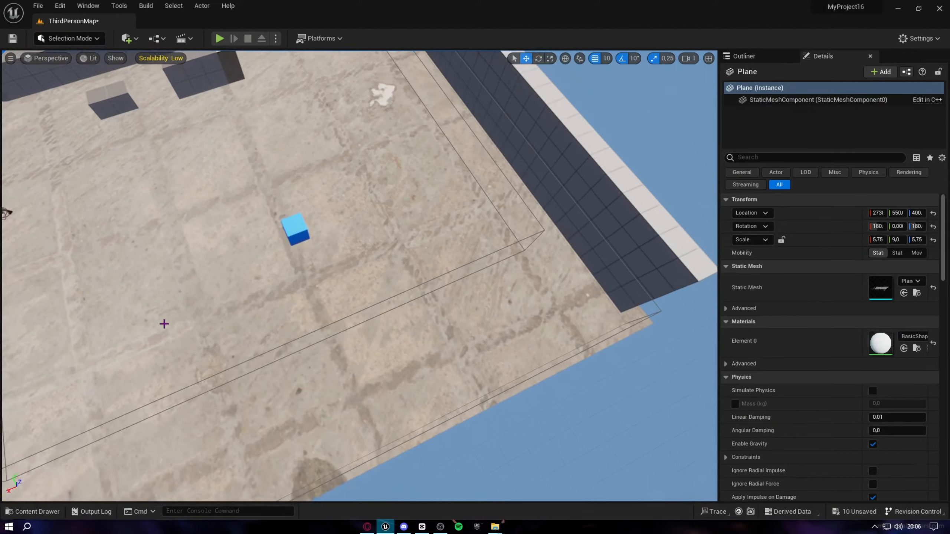
left_click(33, 512)
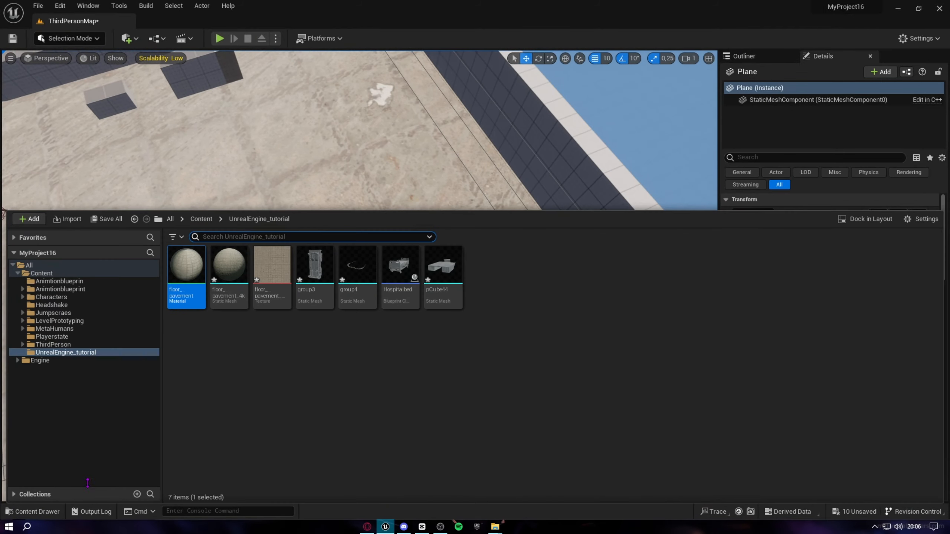
Review the actions offered for the floor_pavement texture in the UnrealEngine_tutorial folder, such as Create Material, without choosing one
double_click(185, 276)
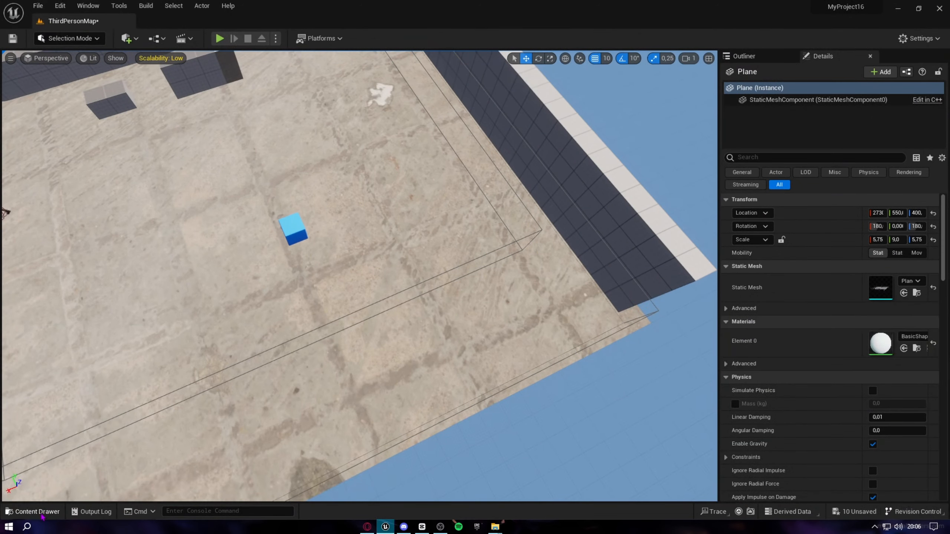
left_click(42, 515)
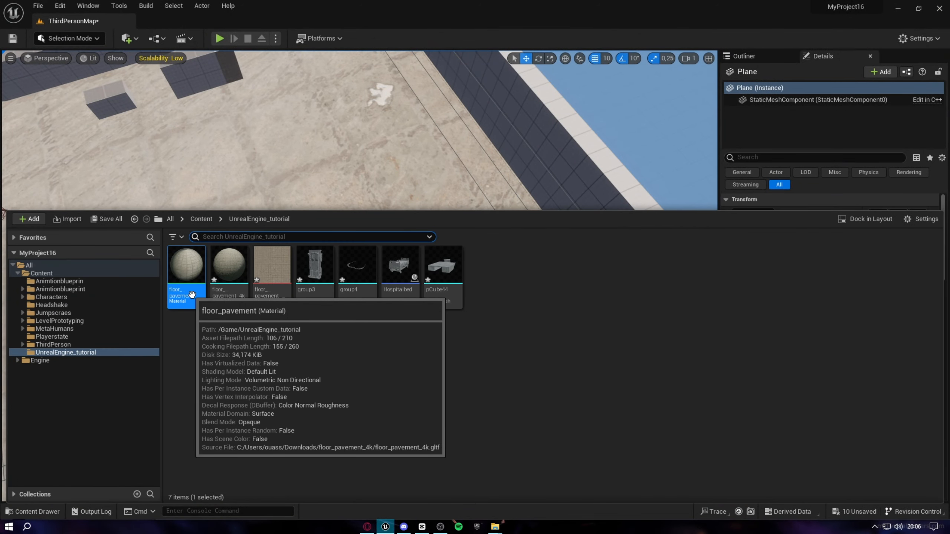
left_click(287, 340)
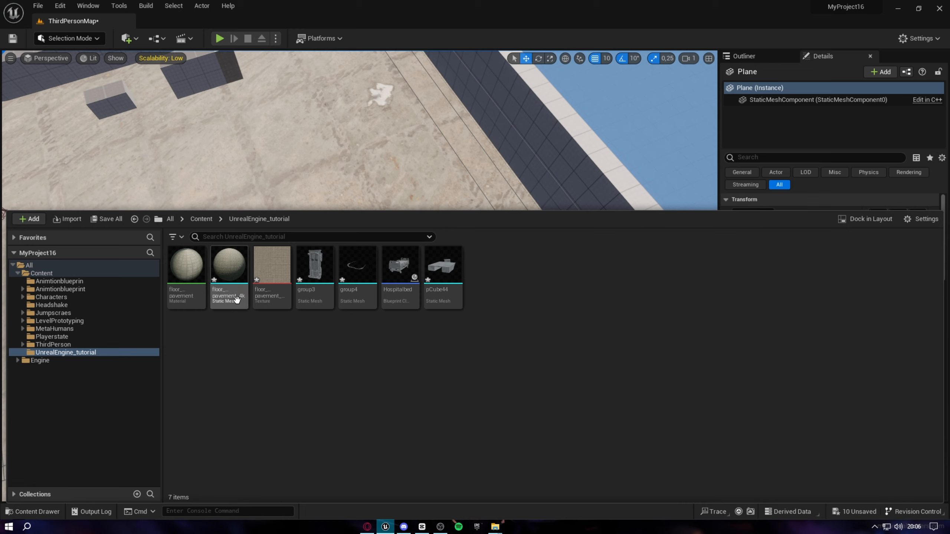
left_click(275, 277)
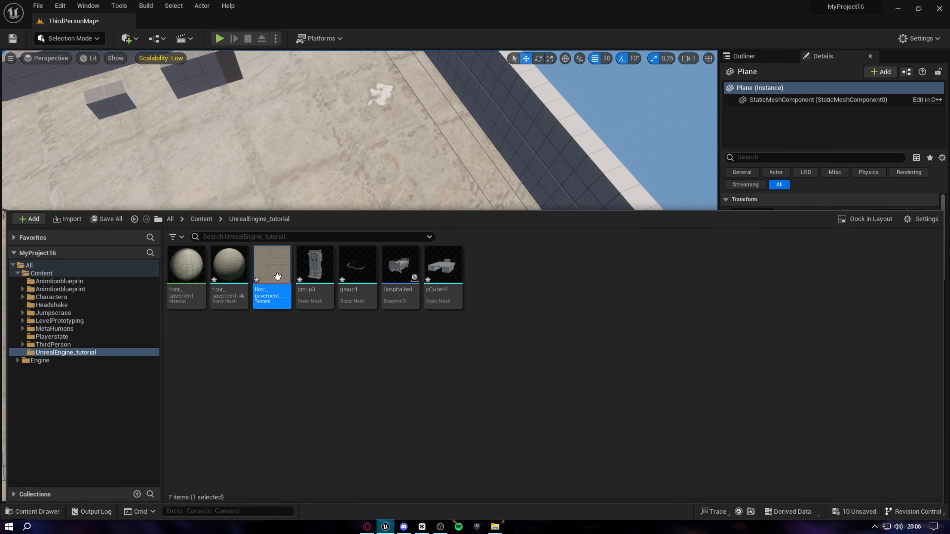
right_click(272, 288)
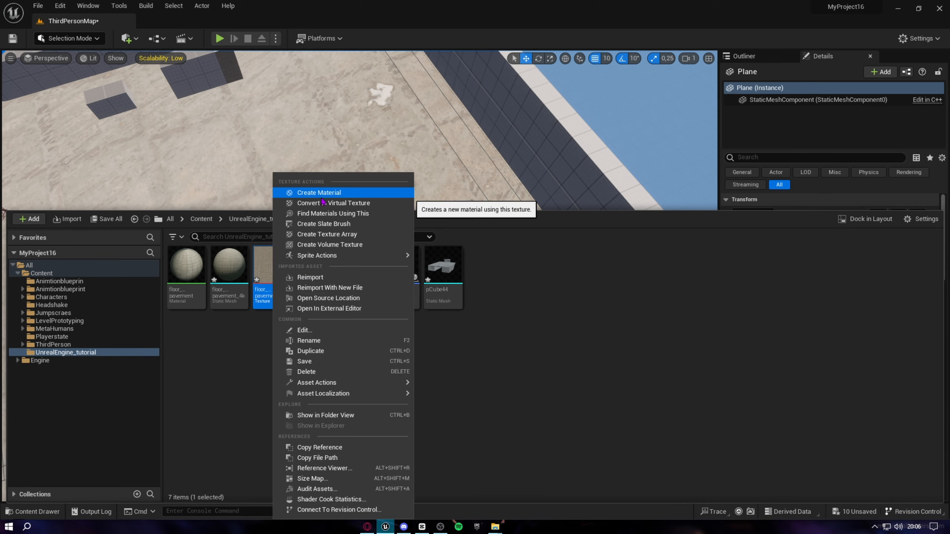
left_click(212, 390)
Open the floor_pavement material and add a Texture Coordinate node to the empty area of its graph
double_click(185, 269)
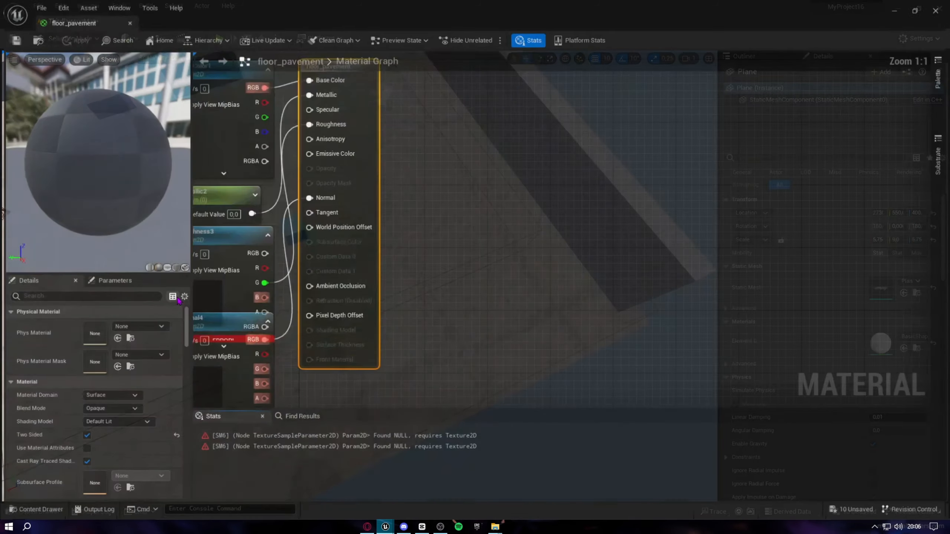
right_click_drag(237, 269, 464, 325)
right_click(382, 172)
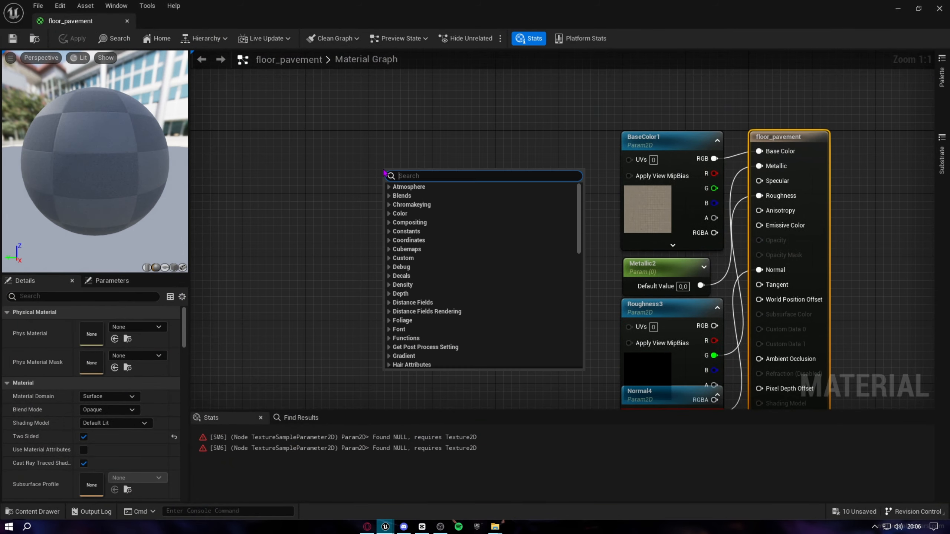
type("tex")
left_click(421, 243)
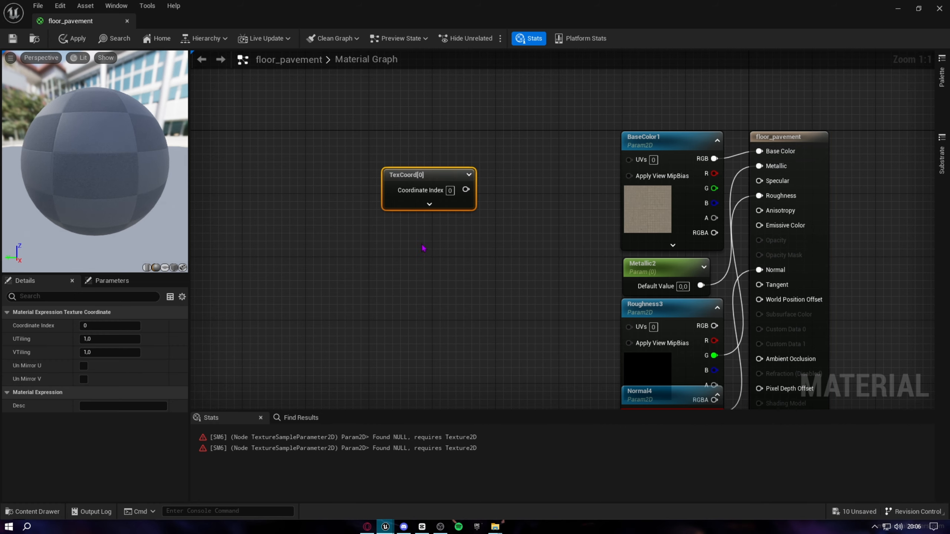
Connect the TexCoord node to the UVs input of BaseColor1 and save the material despite its compilation errors
right_click_drag(422, 243, 367, 325)
left_click_drag(379, 257, 384, 221)
right_click_drag(503, 269, 424, 216)
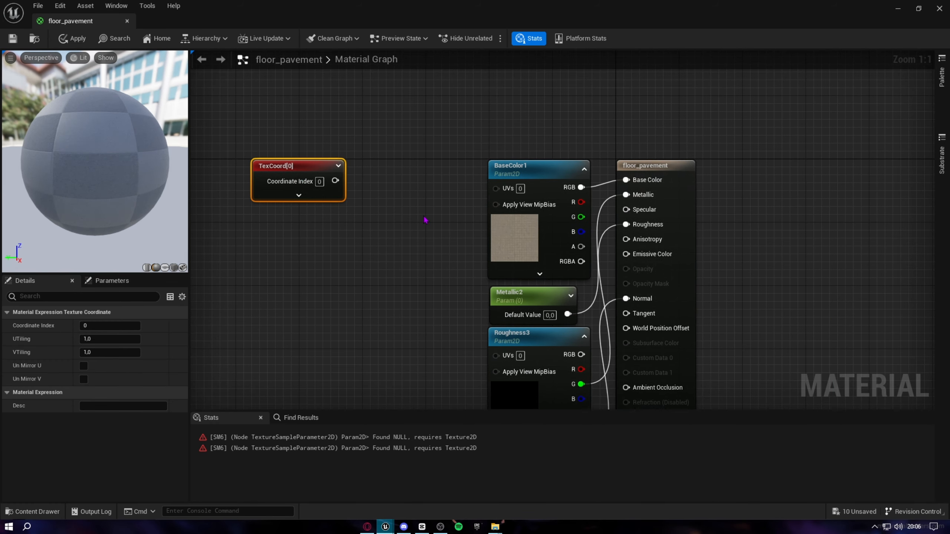
left_click_drag(336, 181, 496, 187)
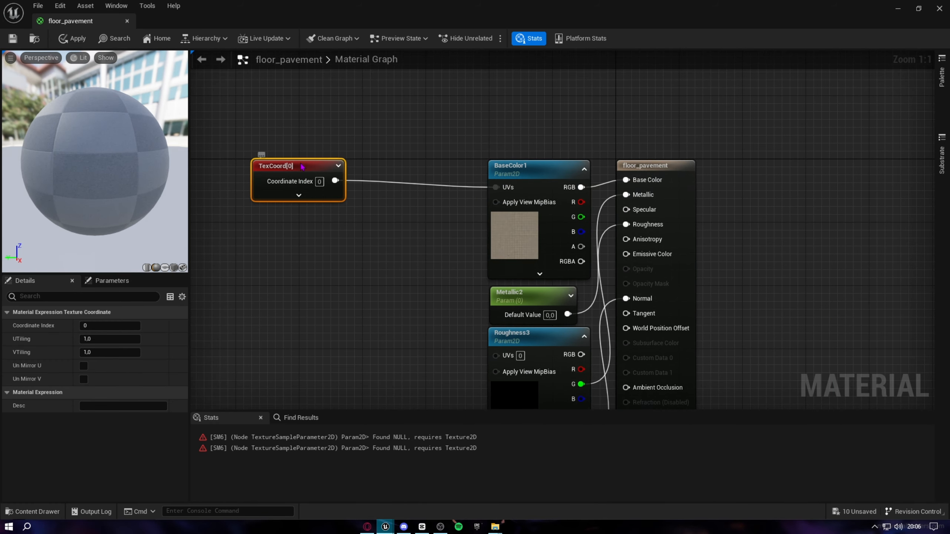
left_click_drag(305, 163, 305, 171)
right_click_drag(205, 299, 328, 265)
scroll(170, 153, "down", 4)
left_click(13, 38)
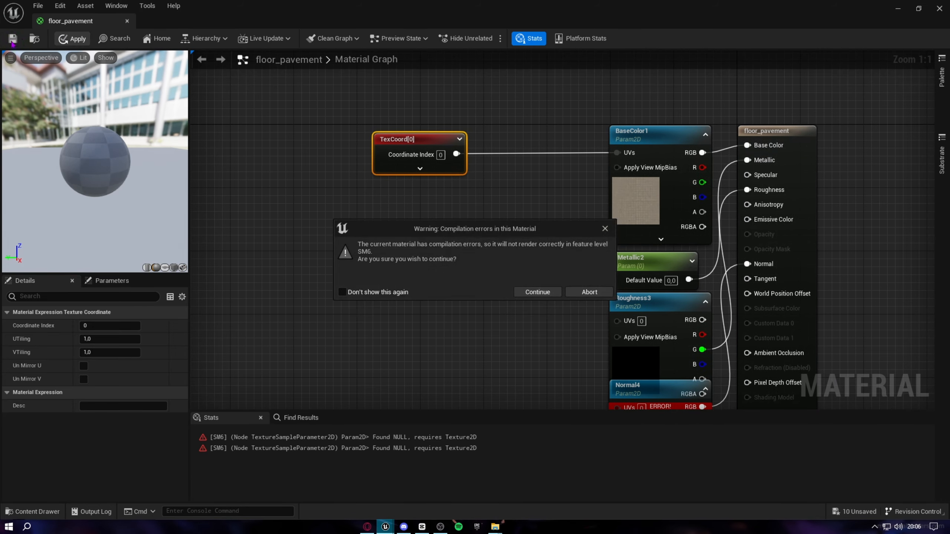
left_click(551, 296)
Delete the Normal4 and Roughness3 texture nodes from the graph, and apply and save the material
right_click_drag(617, 382, 457, 209)
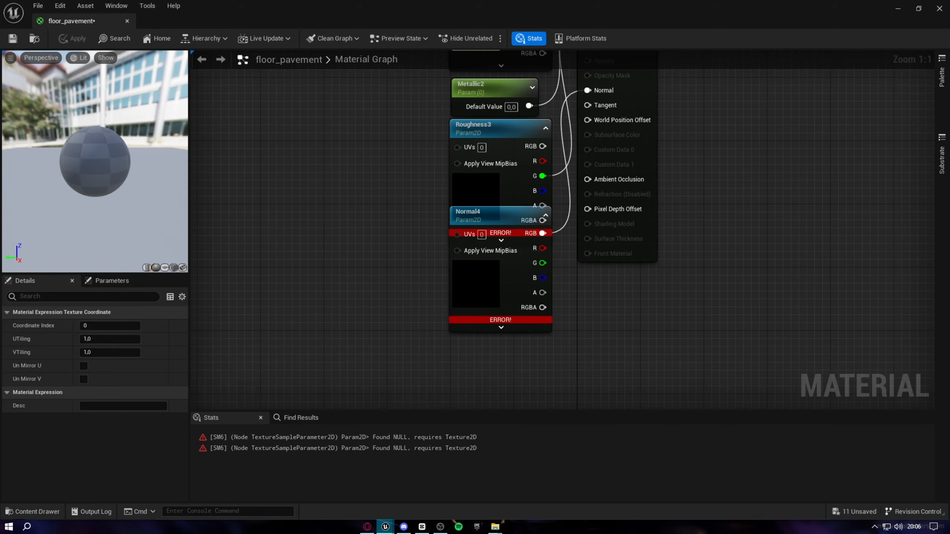
left_click(511, 228)
key("Delete")
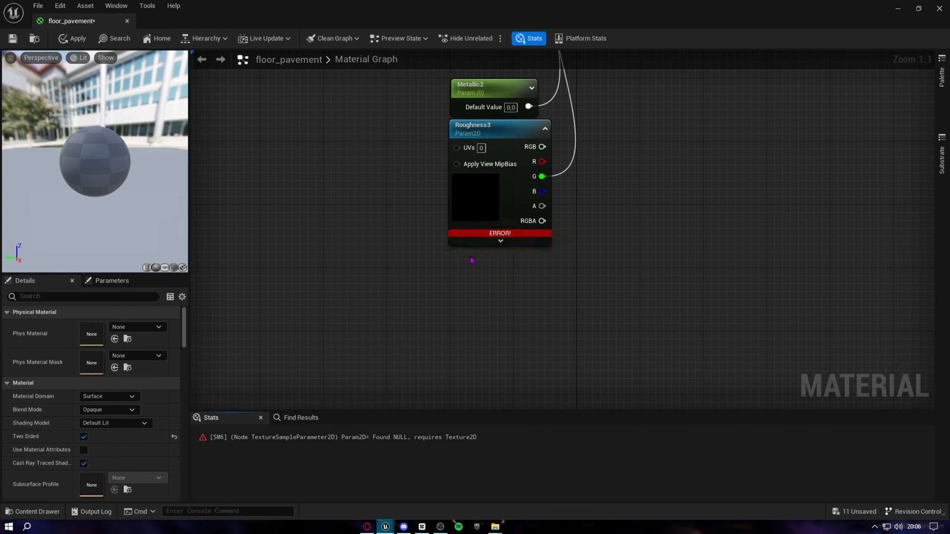
right_click_drag(506, 146, 571, 235)
left_click(571, 236)
key("Delete")
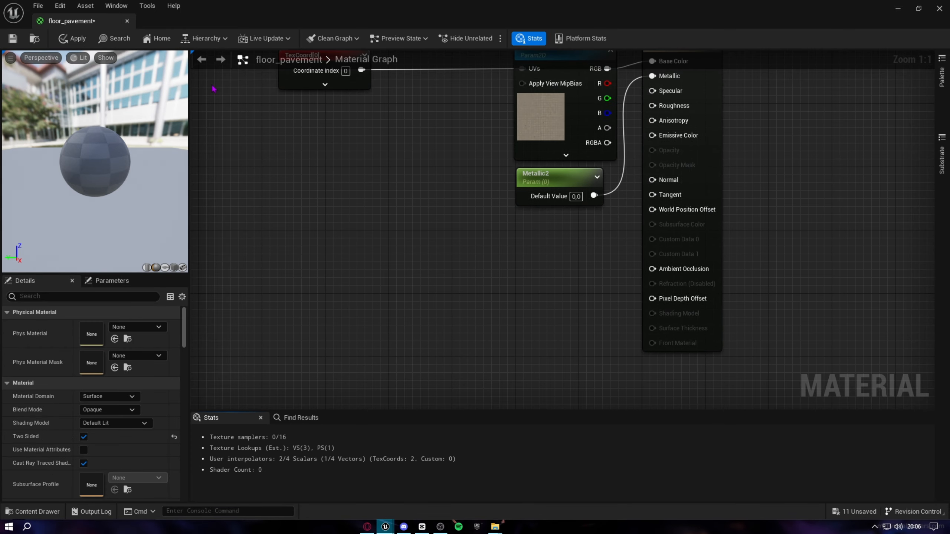
left_click(75, 40)
left_click(13, 39)
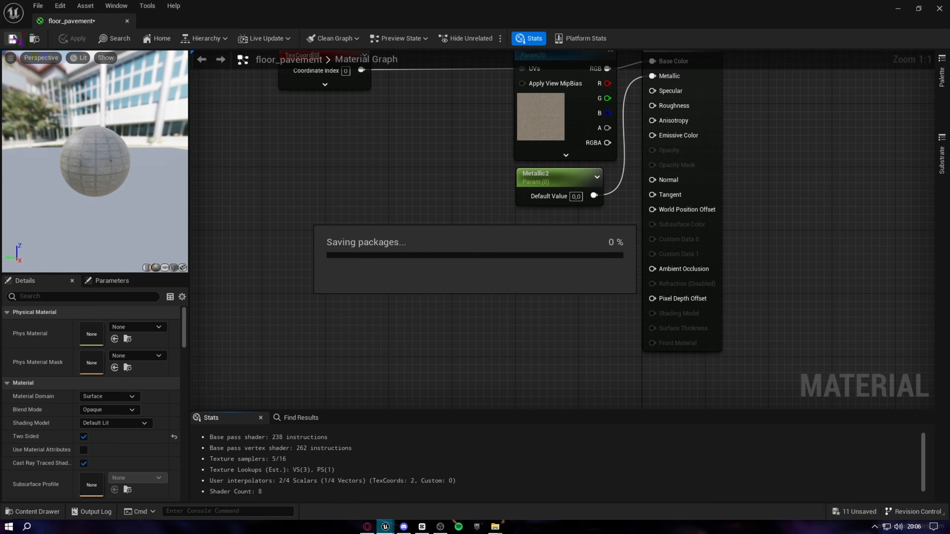
Switch the material preview from the sphere to other primitive shapes and inspect the pavement texture from near and far
right_click_drag(408, 190, 411, 301)
scroll(365, 280, "up", 1)
right_click_drag(297, 239, 304, 226)
mouse_move(112, 187)
right_mouse_down()
mouse_move(112, 139)
mouse_move(112, 174)
right_mouse_up()
left_click(172, 268)
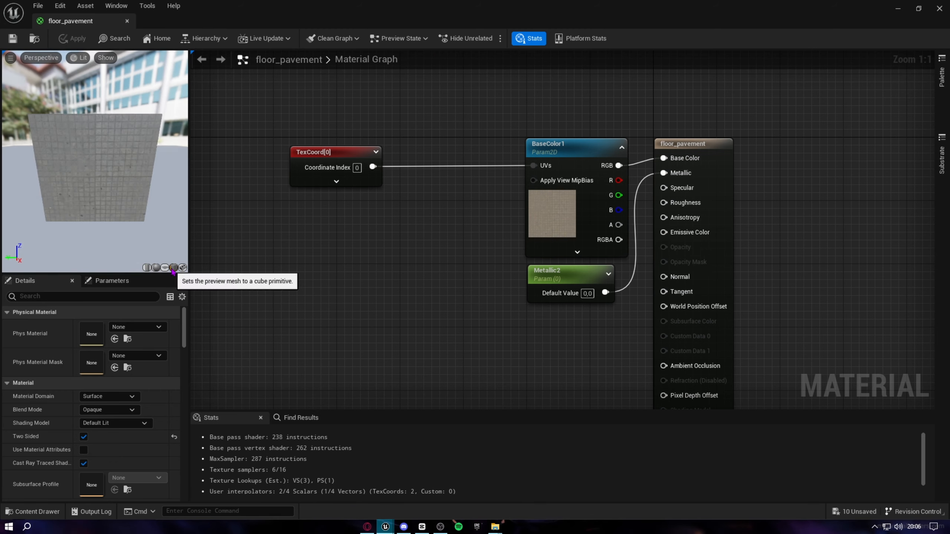
left_click(158, 267)
left_click(166, 268)
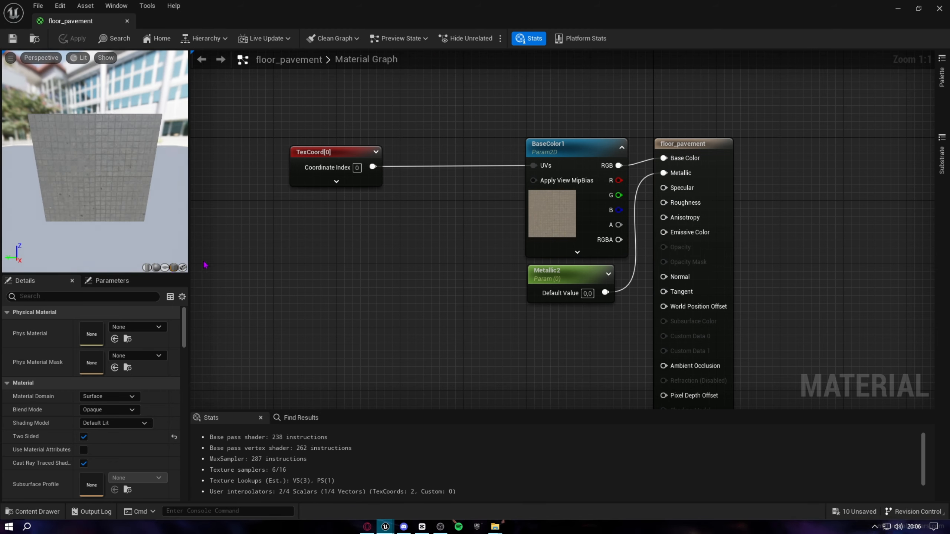
left_click(182, 268)
left_click(586, 231)
scroll(110, 200, "up", 4)
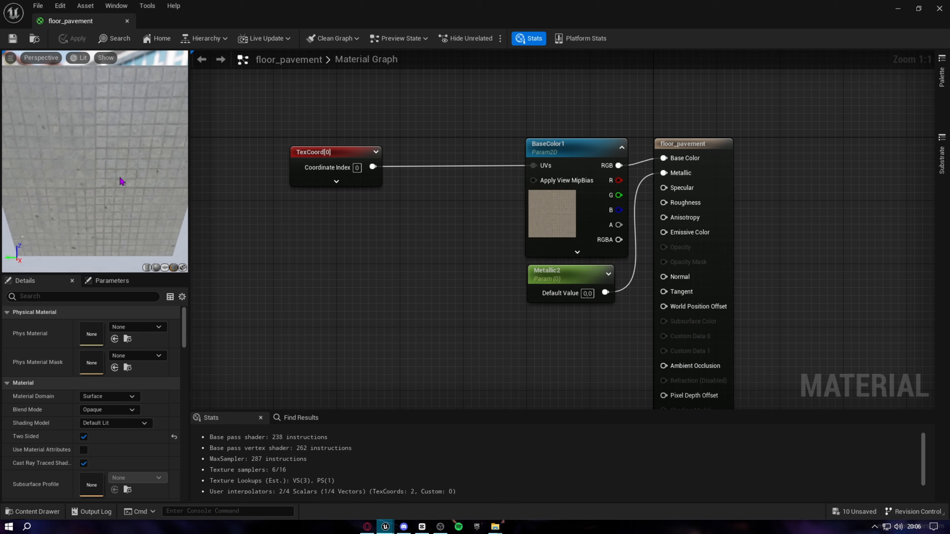
scroll(120, 182, "down", 5)
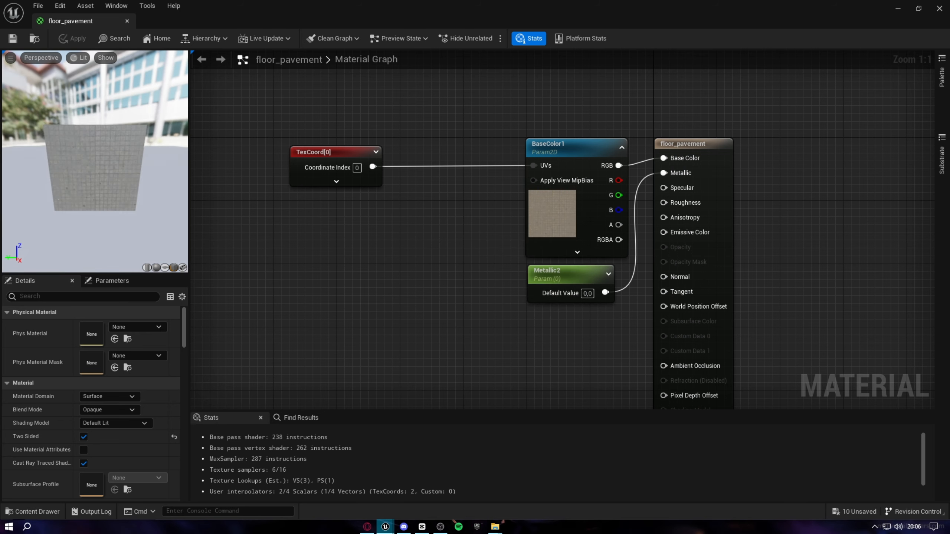
Set the TexCoord node's UTiling to 2 and VTiling to 4, and check the pattern in the preview
left_click(331, 164)
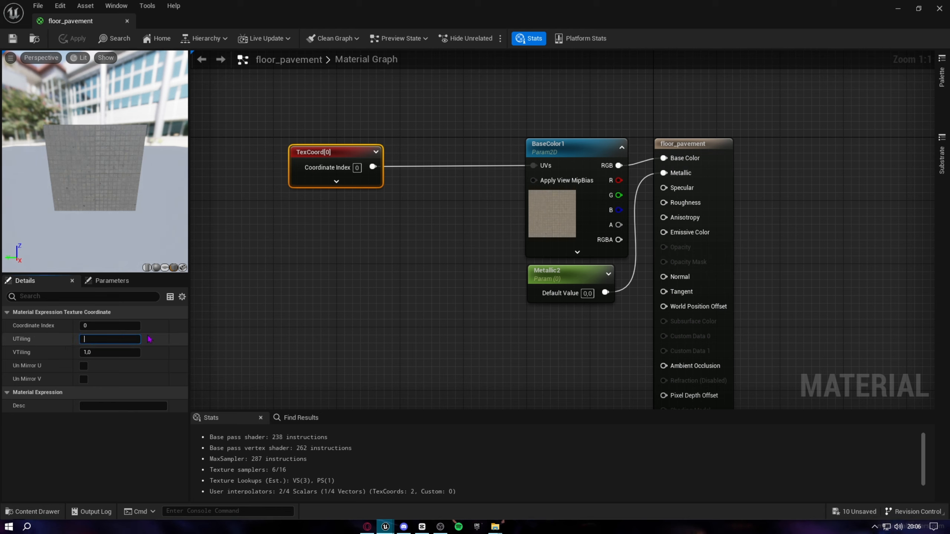
type("2")
key("Return")
left_click(111, 352)
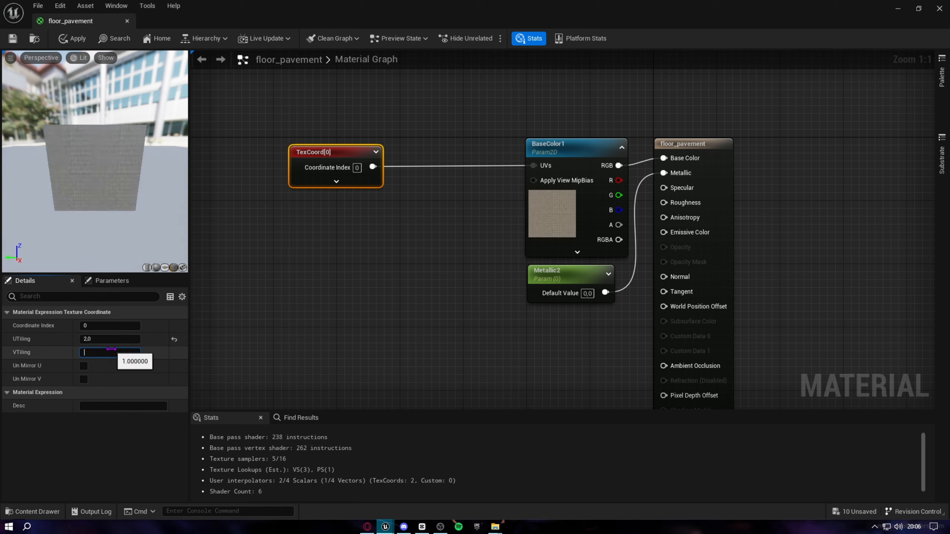
type("4")
key("Return")
scroll(123, 182, "up", 2)
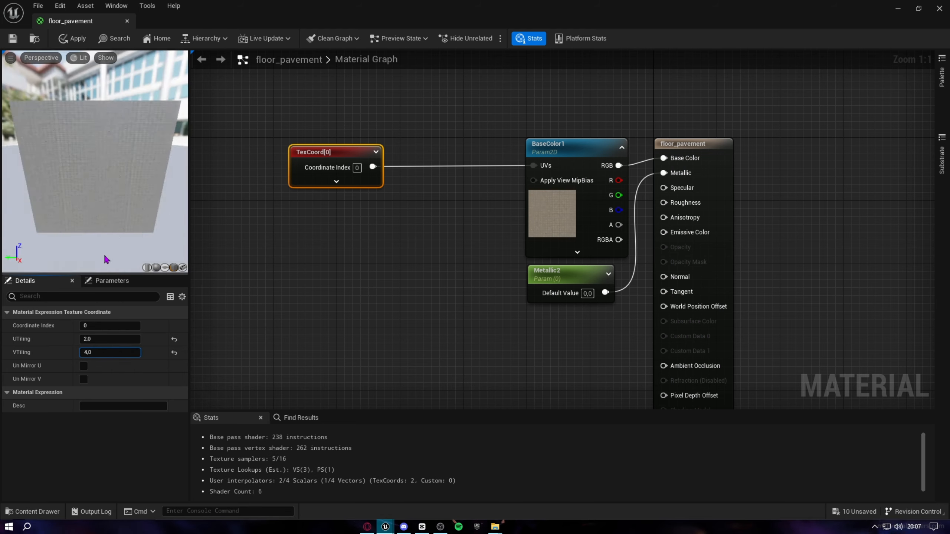
Raise the TexCoord node's UTiling to 10 and VTiling to 5, and inspect the denser pattern in the preview
left_click(98, 339)
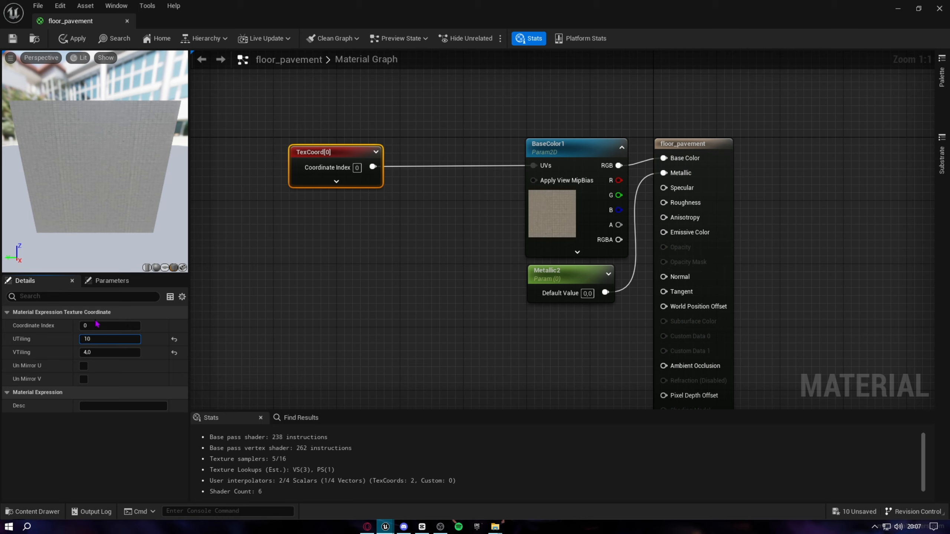
key("Return")
left_click(118, 352)
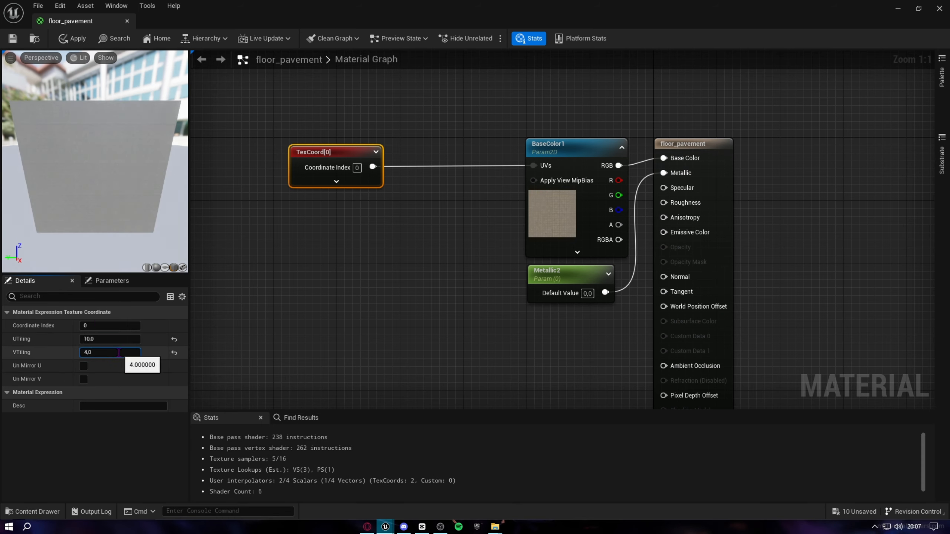
type("5")
key("Return")
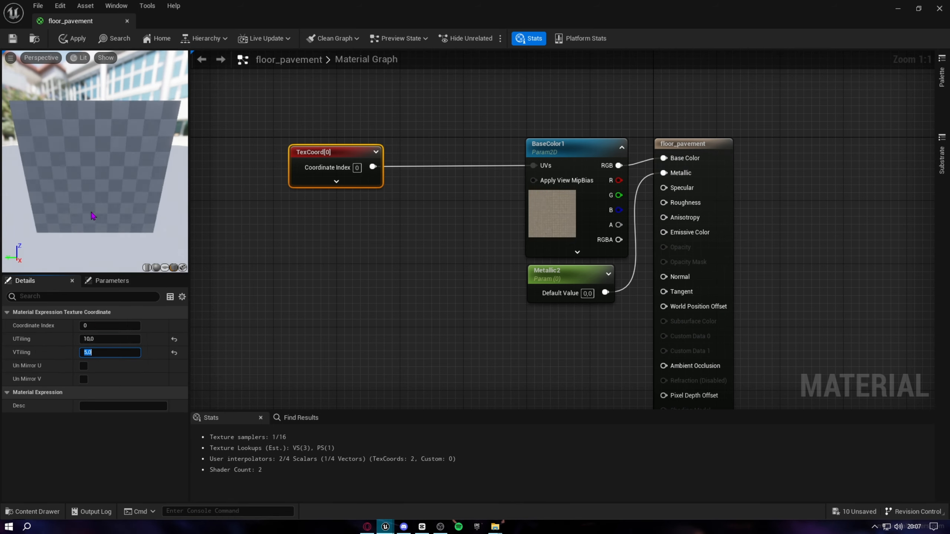
scroll(130, 197, "up", 5)
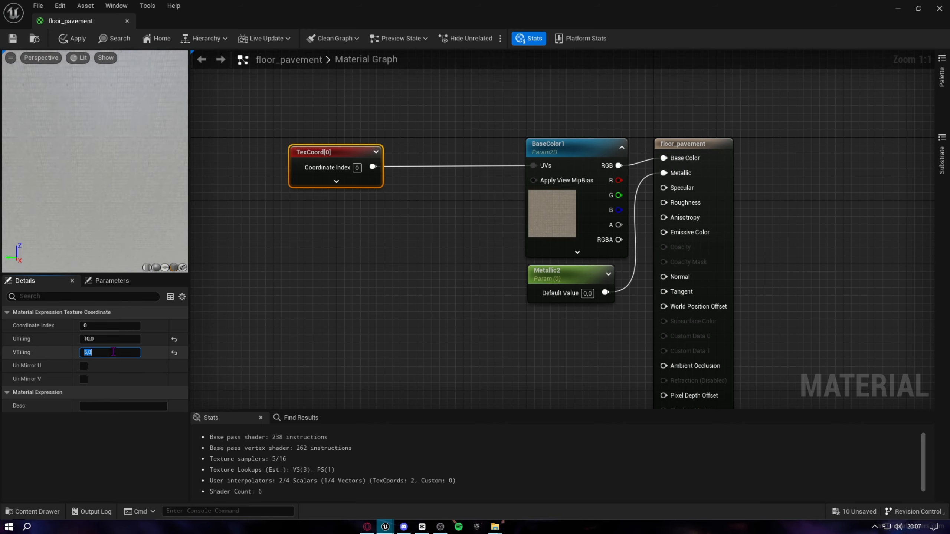
Set the TexCoord node's UTiling to 0.3 and view the stretched pattern in the preview
left_click(116, 339)
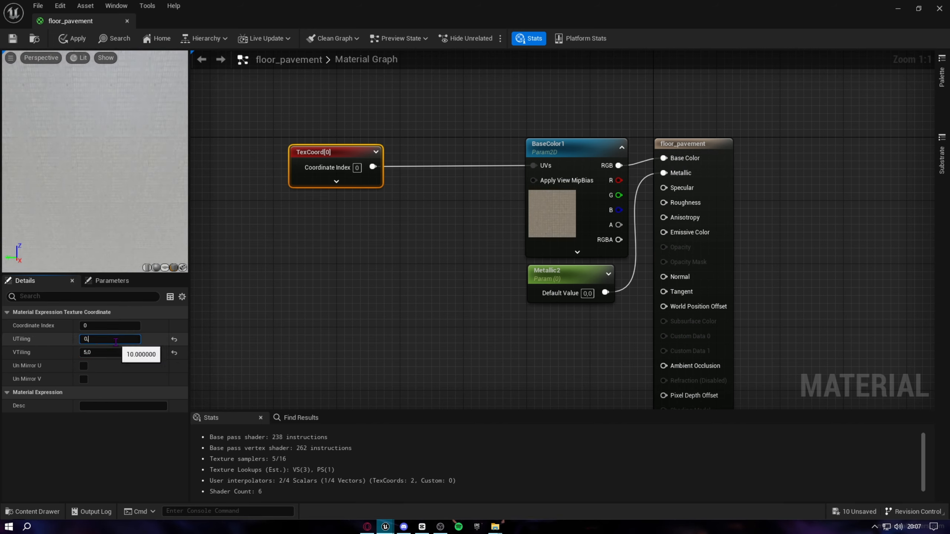
type("0,3")
key("Return")
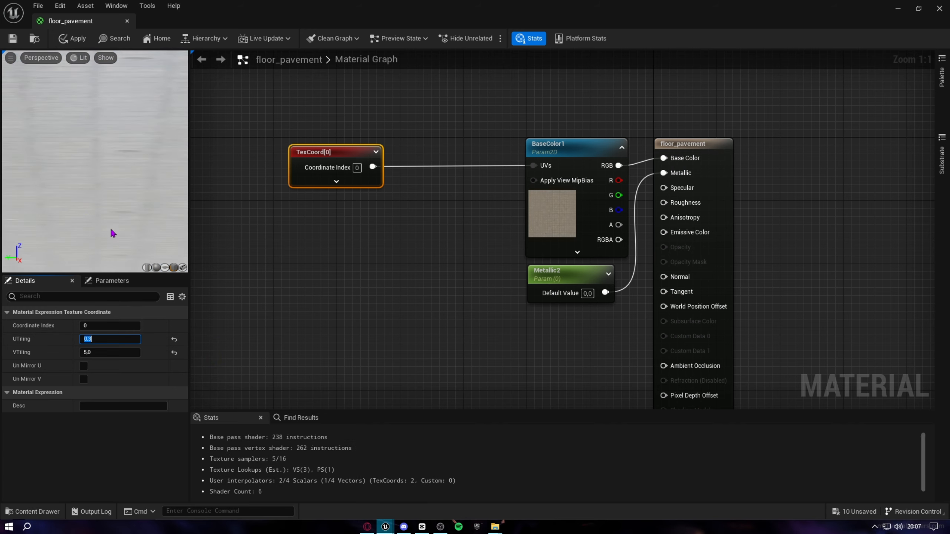
scroll(89, 247, "down", 5)
Try VTiling values of 1 and 0.5 on the TexCoord node, comparing the tile proportions in the preview
left_click(125, 352)
type("1")
key("Return")
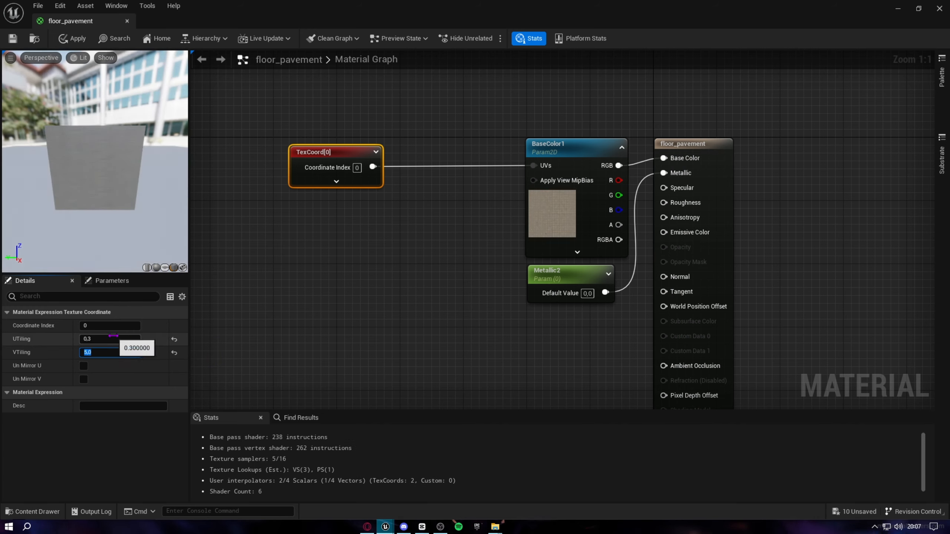
scroll(92, 207, "up", 4)
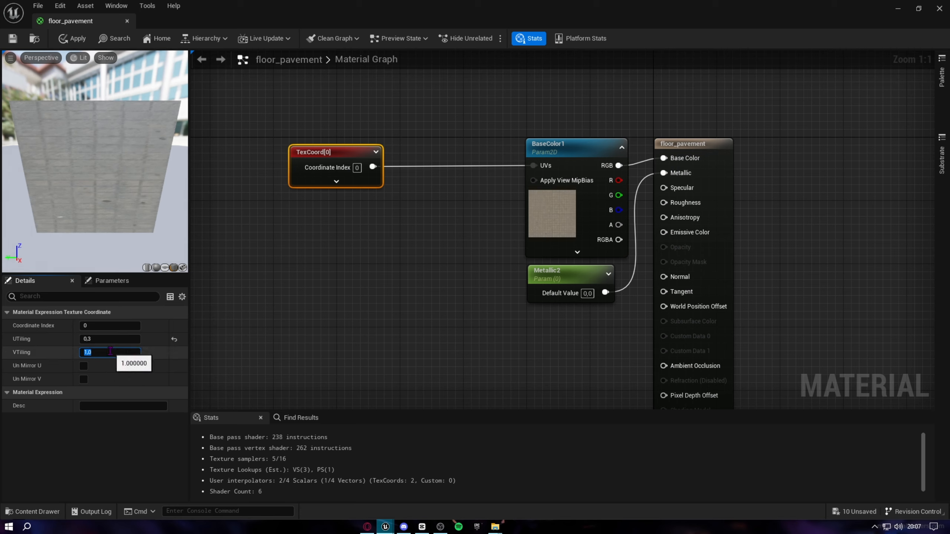
type("0,5")
key("Return")
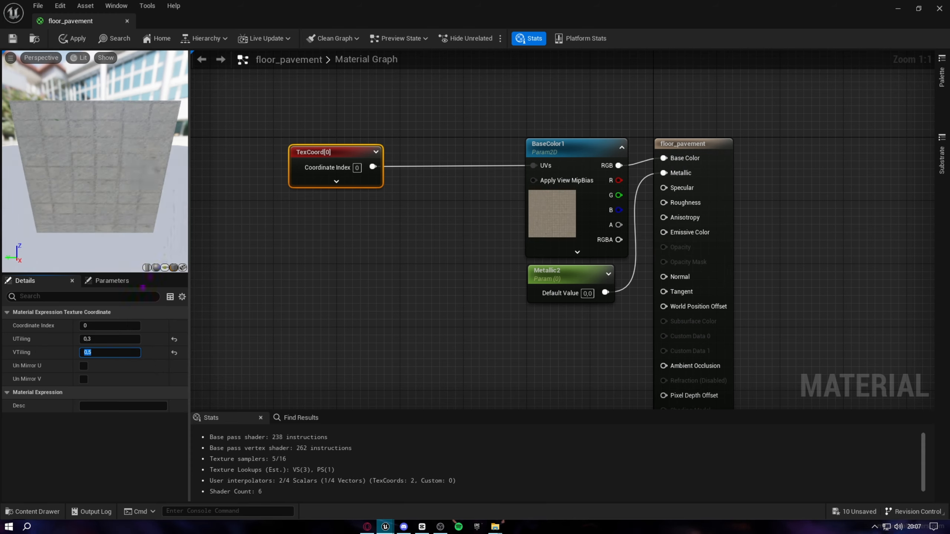
Set the TexCoord node's VTiling to 0.2, save the floor_pavement material and return to the level
type("0,")
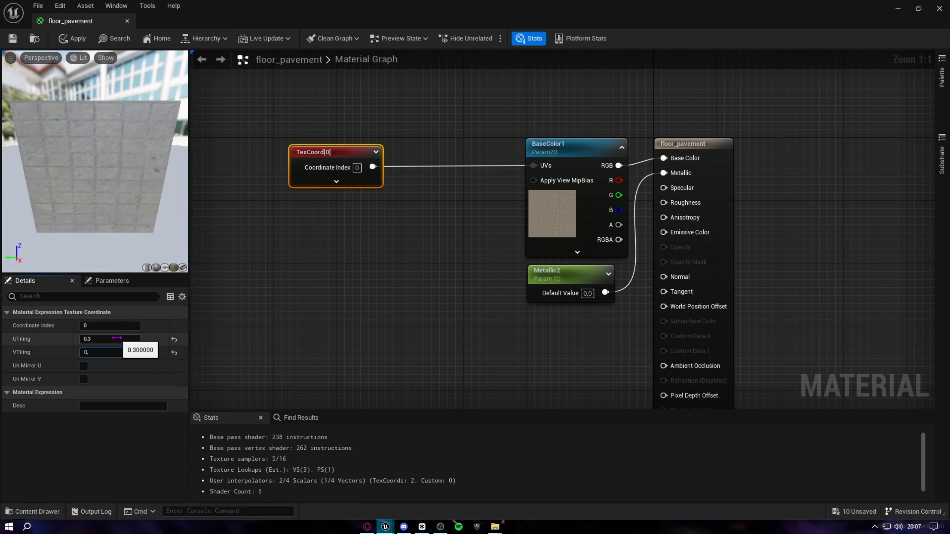
type("2")
key("Return")
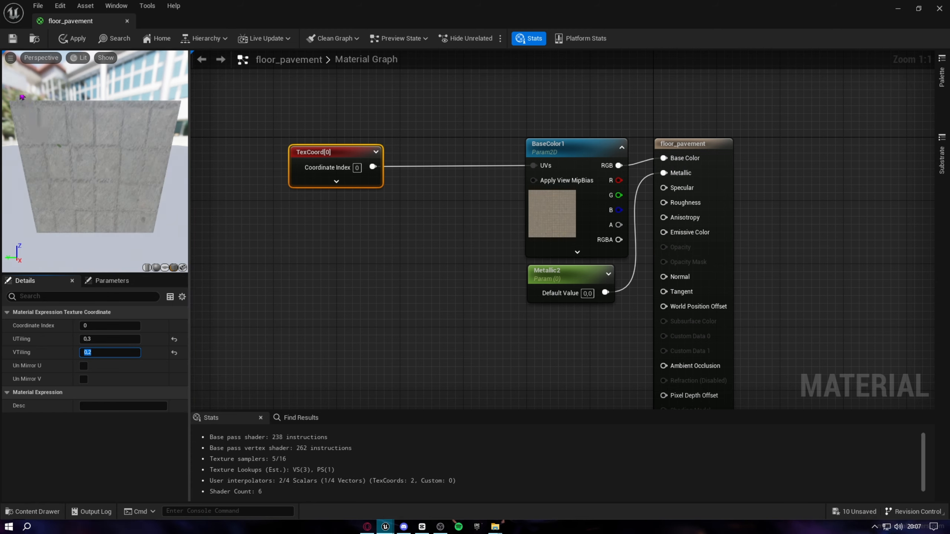
left_click(12, 38)
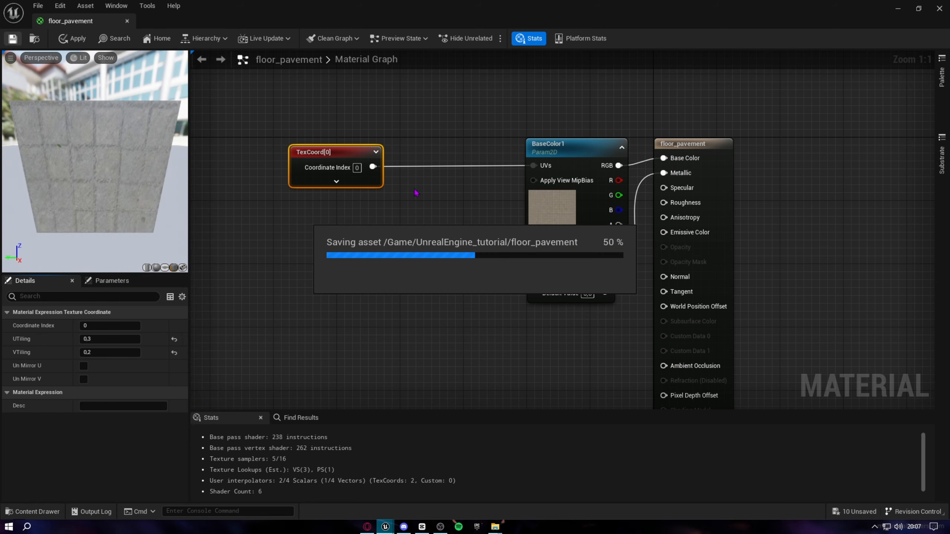
left_click(899, 7)
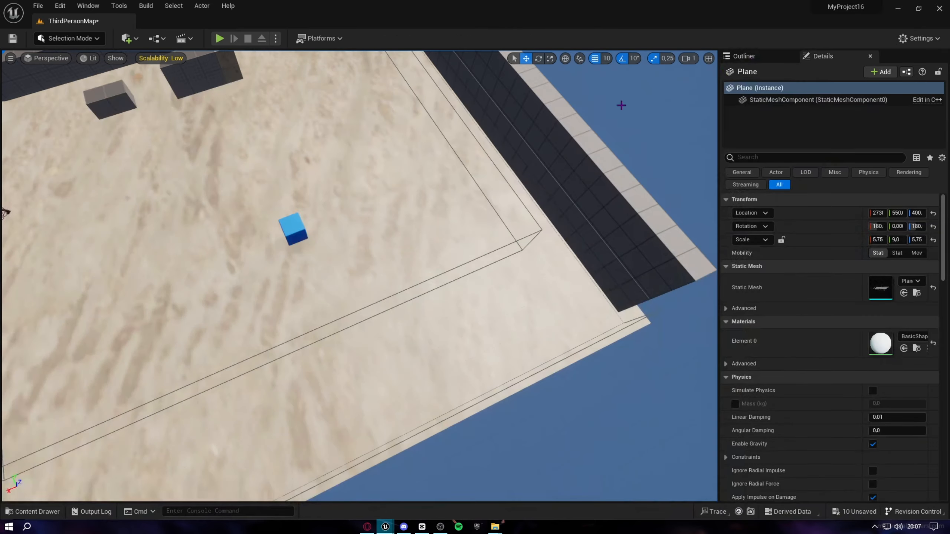
Examine the pavement texture's scale on the level floor from several angles, near its edges and from above
right_click_drag(621, 104, 561, 97)
left_click(630, 262)
right_click_drag(489, 274, 458, 271)
left_click(458, 272)
right_click_drag(456, 228, 527, 262)
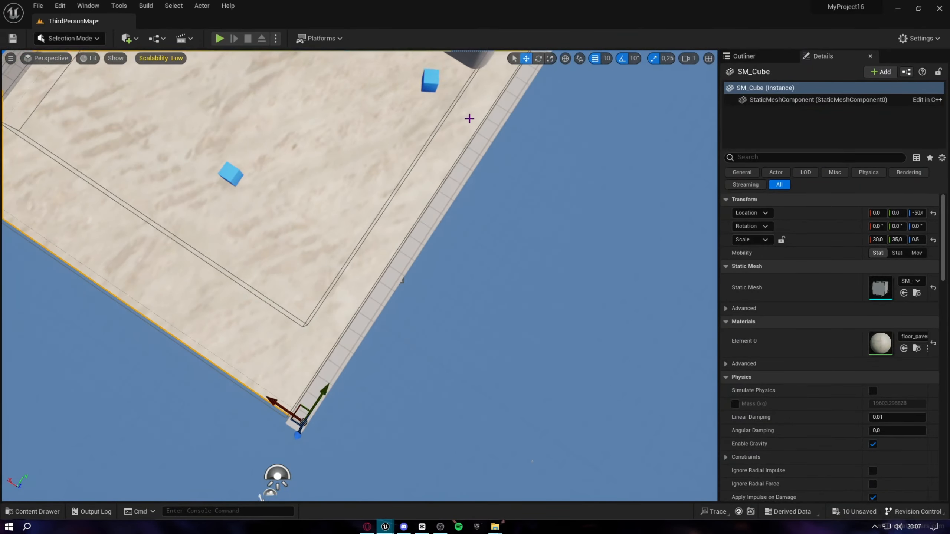
right_click_drag(470, 119, 382, 54)
key("s")
key("w")
left_click(380, 183)
key("w")
right_click_drag(380, 182, 419, 158)
key("s")
key("w")
Return to the floor_pavement material and set the TexCoord node's UTiling and VTiling to 0.7
mouse_move(386, 527)
left_click(445, 464)
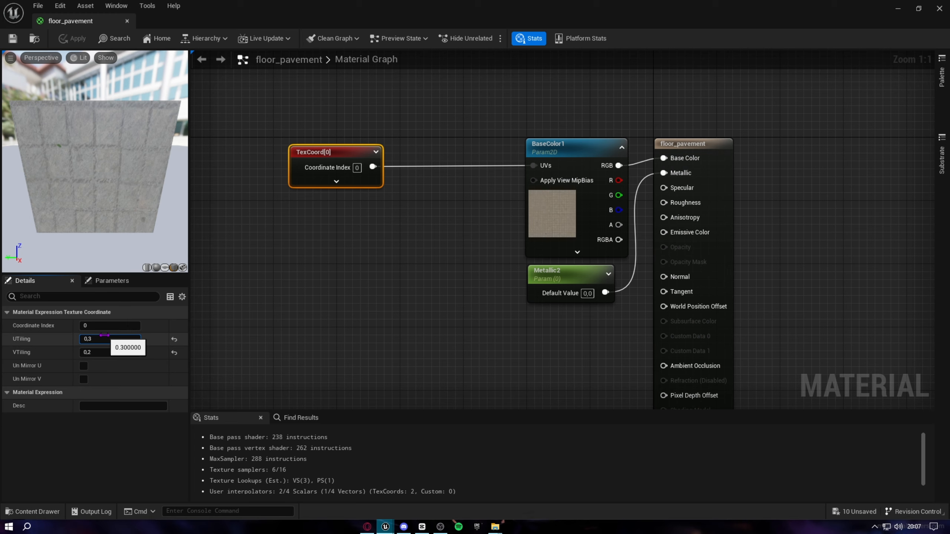
type("7")
key("Return")
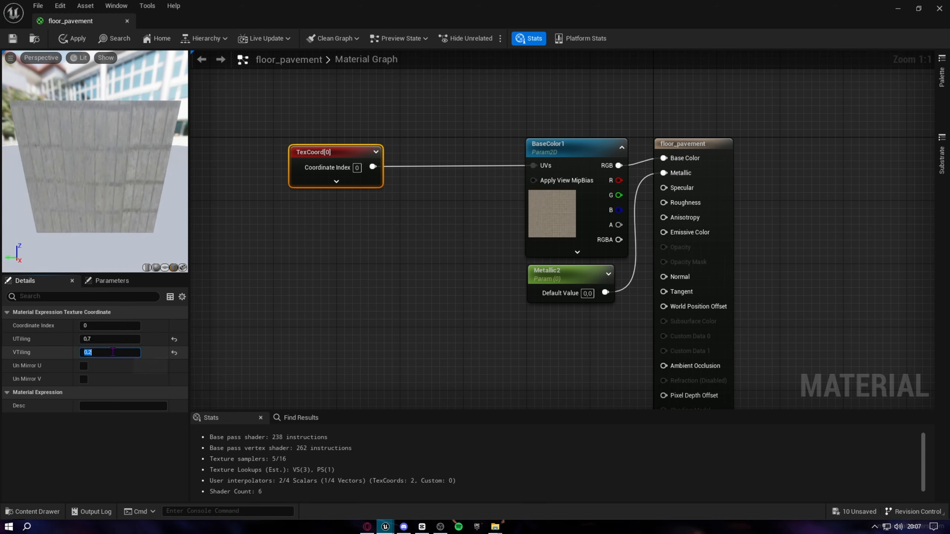
type("7")
key("Return")
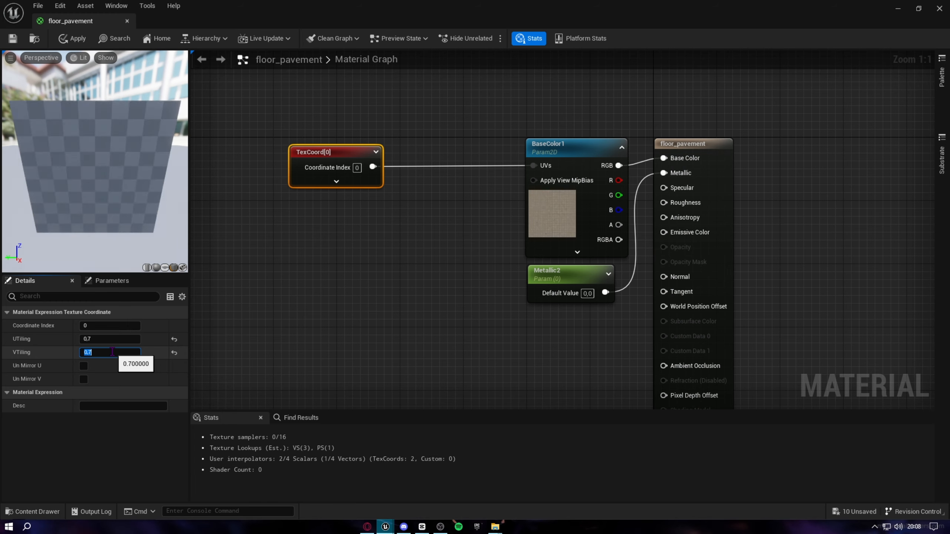
Check the tile pattern up close in the material preview, and apply and save the floor_pavement material
scroll(130, 192, "up", 5)
scroll(130, 192, "down", 5)
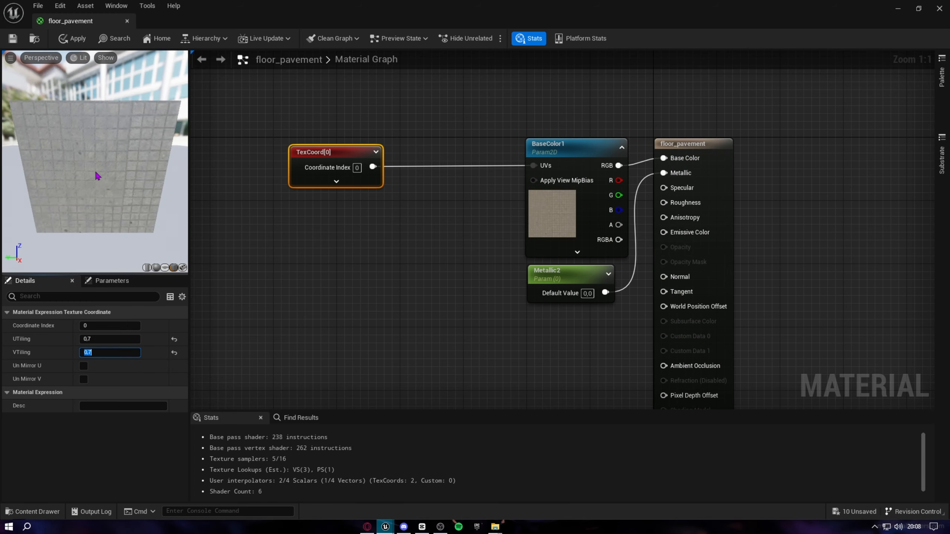
scroll(94, 150, "up", 5)
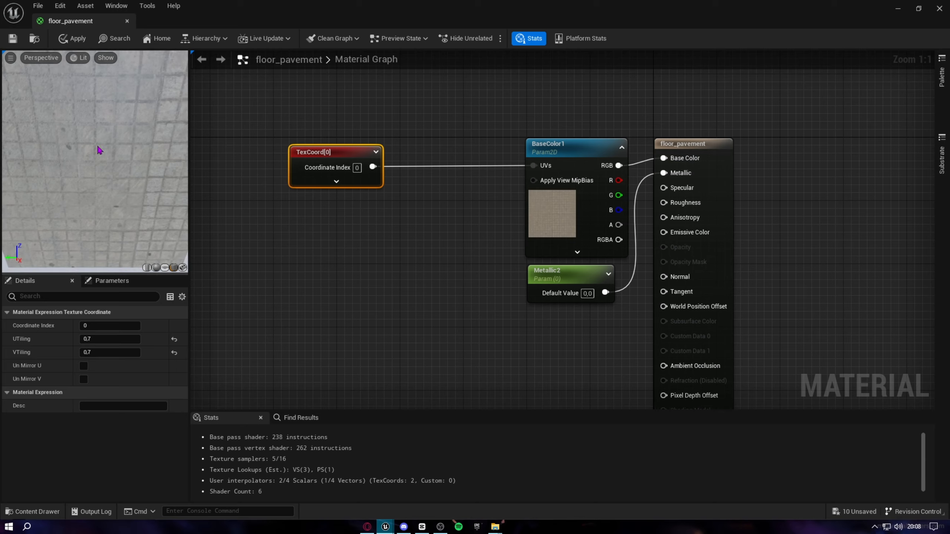
right_click_drag(94, 161, 93, 198)
mouse_move(93, 161)
left_mouse_down()
mouse_move(95, 194)
mouse_move(89, 169)
mouse_move(84, 176)
mouse_move(133, 153)
mouse_move(91, 151)
mouse_move(111, 167)
left_mouse_up()
scroll(124, 162, "down", 2)
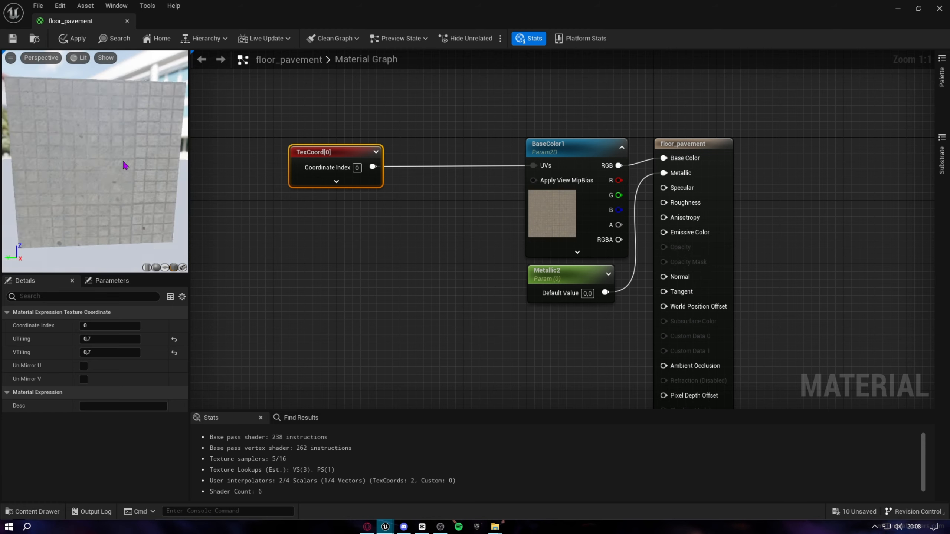
left_click(71, 39)
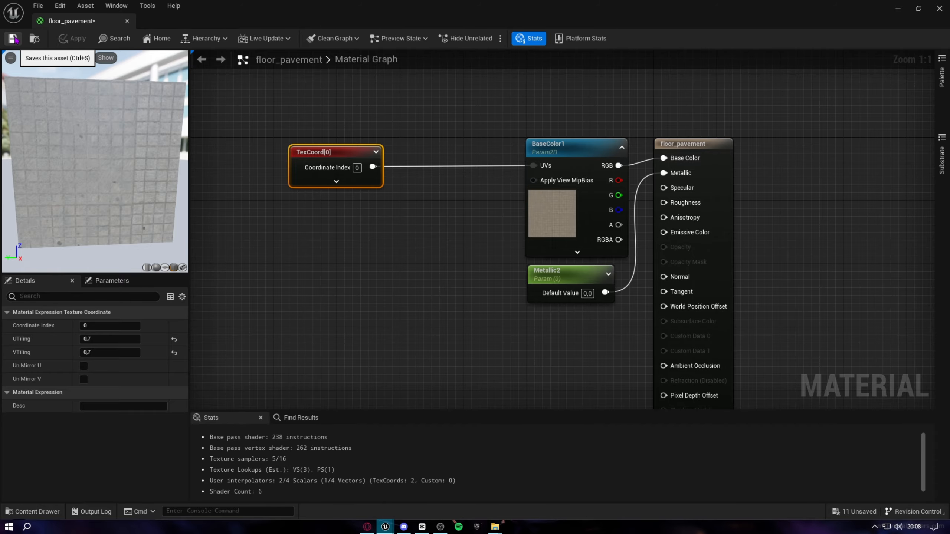
left_click(14, 38)
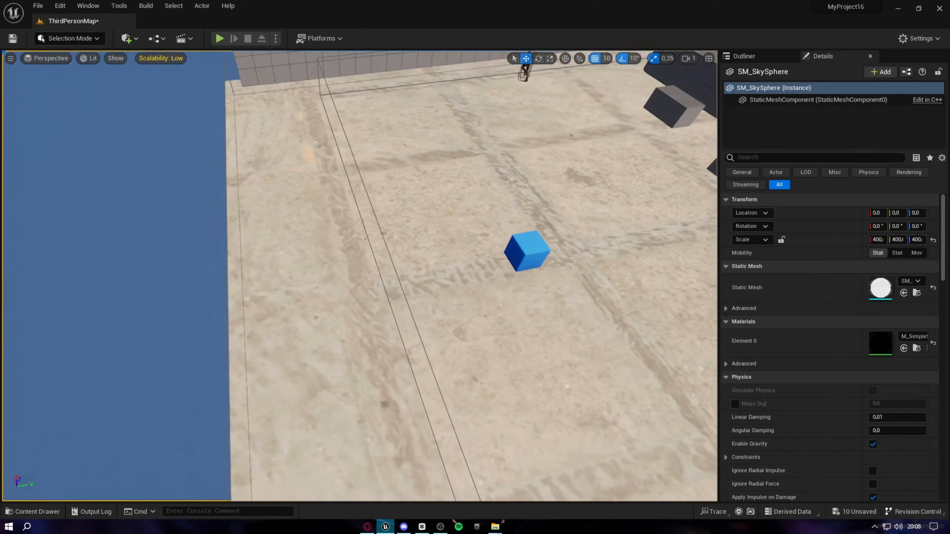
Place the group3 static mesh from the UnrealEngine_tutorial folder on the level floor and rotate it about -90° around X
right_click_drag(360, 277, 383, 273)
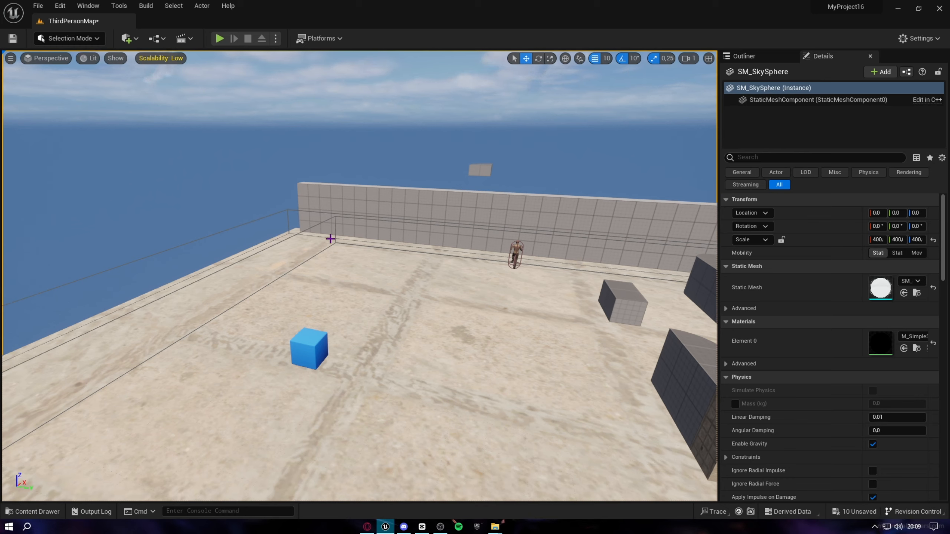
left_click(33, 512)
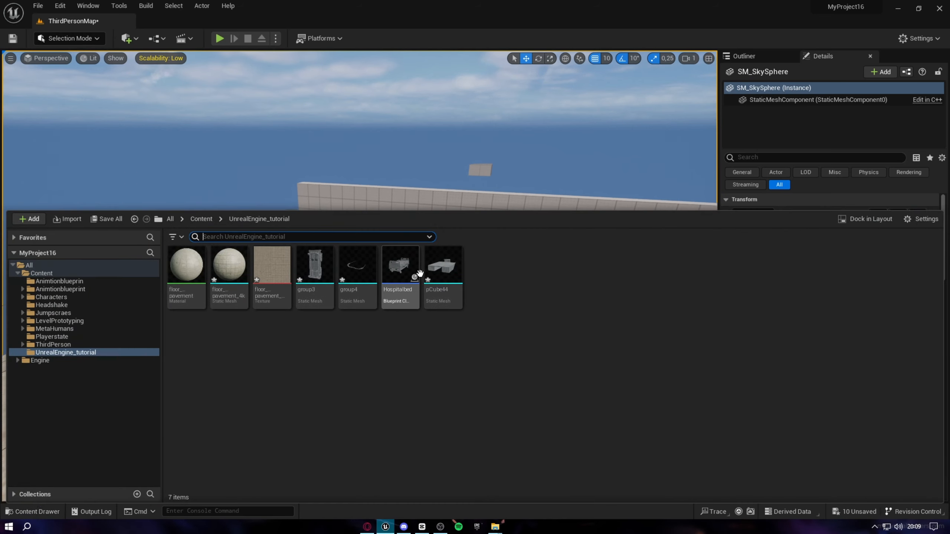
left_click(400, 277)
left_click(331, 299)
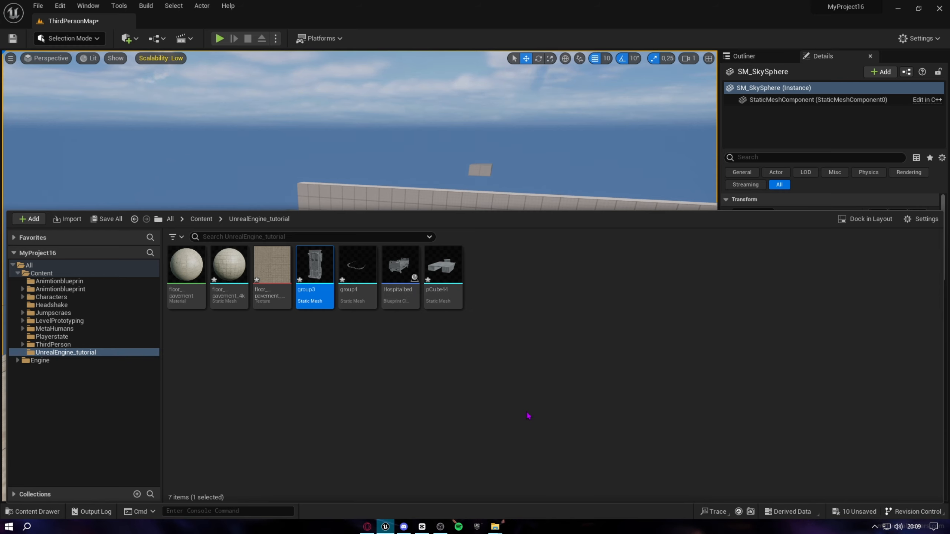
left_click_drag(317, 290, 378, 207)
key("e")
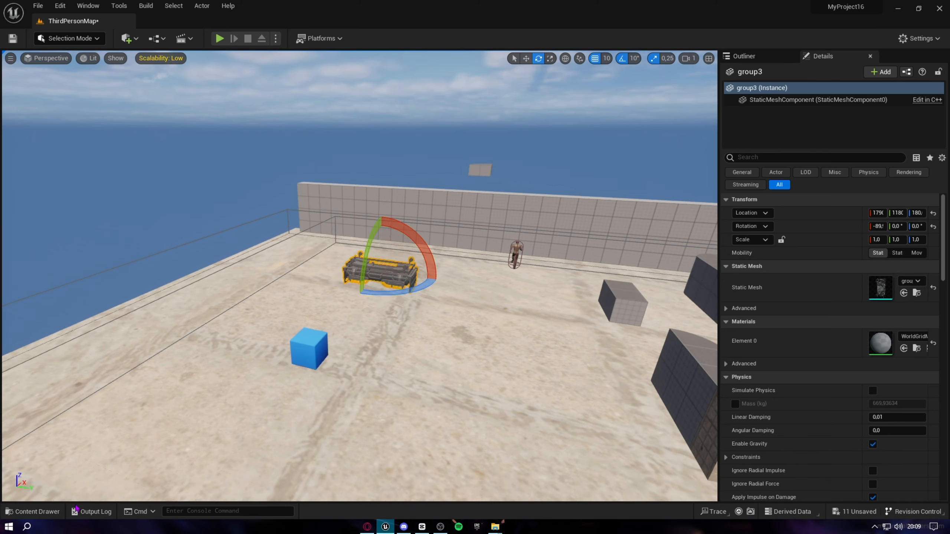
Place the group4 static mesh on the floor beside the group3 bed frame
left_click(45, 512)
mouse_move(353, 279)
left_mouse_down()
mouse_move(445, 161)
mouse_move(364, 286)
left_mouse_up()
key("w")
right_click_drag(364, 286, 176, 272)
key("s")
key("w")
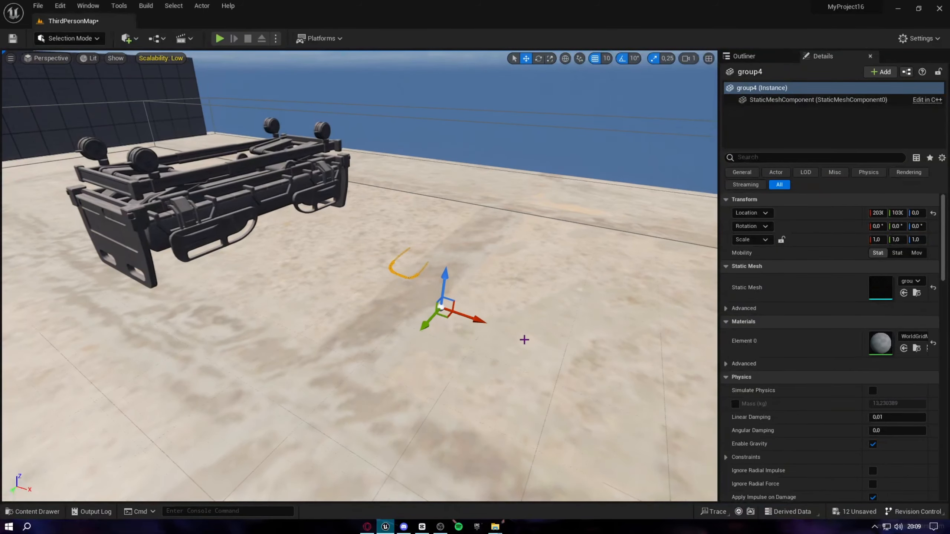
Move group4 against the side of the bed frame, raise it to Z 80, and check its fit from the frame's end
right_click_drag(523, 340, 497, 333)
key("s")
left_click_drag(404, 266, 405, 272)
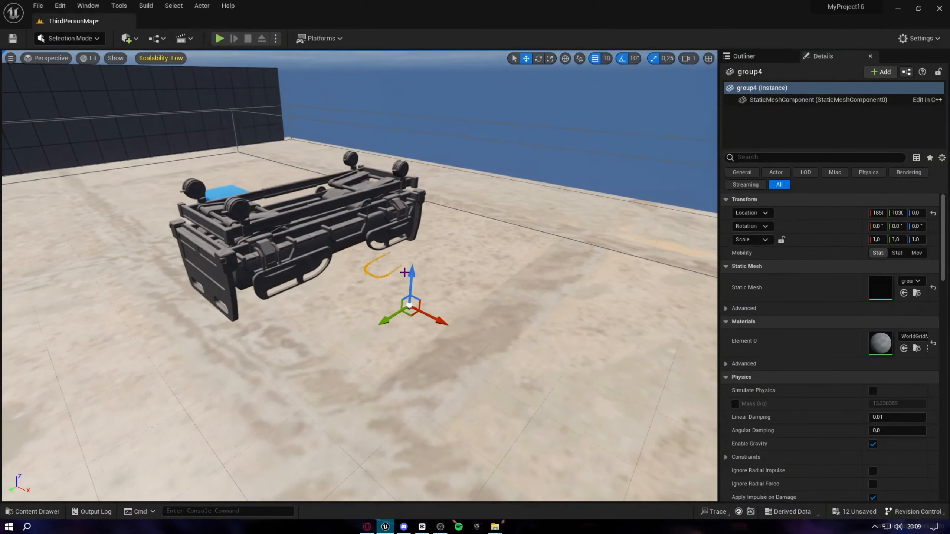
right_click_drag(425, 223, 311, 219)
key("d")
key("w")
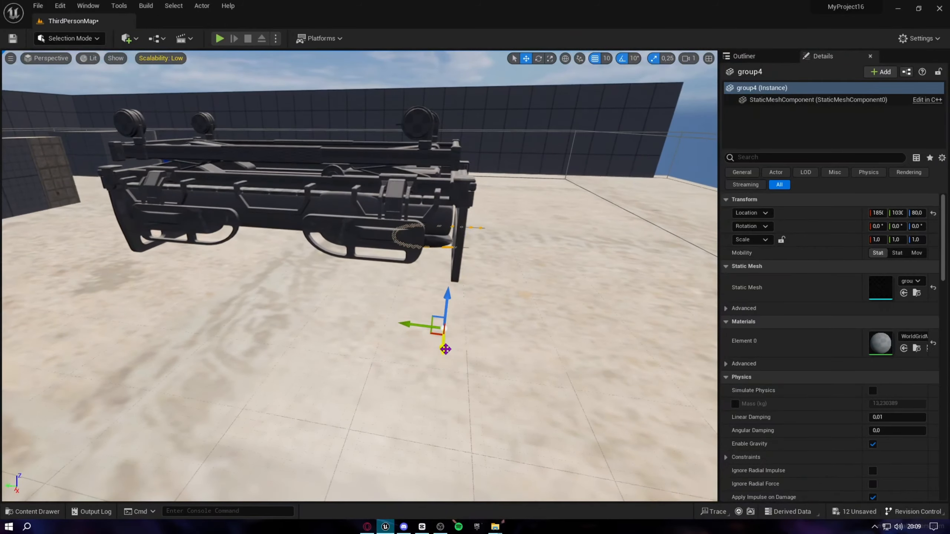
right_click_drag(434, 390, 355, 386)
key("d")
left_click(522, 343)
mouse_move(522, 344)
right_mouse_down()
mouse_move(449, 337)
mouse_move(516, 340)
right_mouse_up()
key("w")
key("a")
right_click_drag(339, 282, 427, 294)
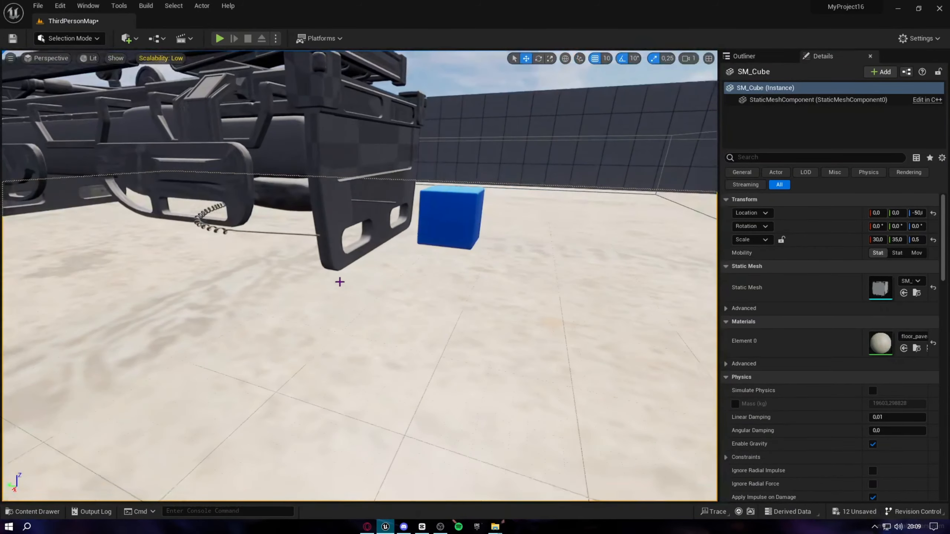
Delete the group4 and group3 meshes from the level
left_click(211, 211)
key("Delete")
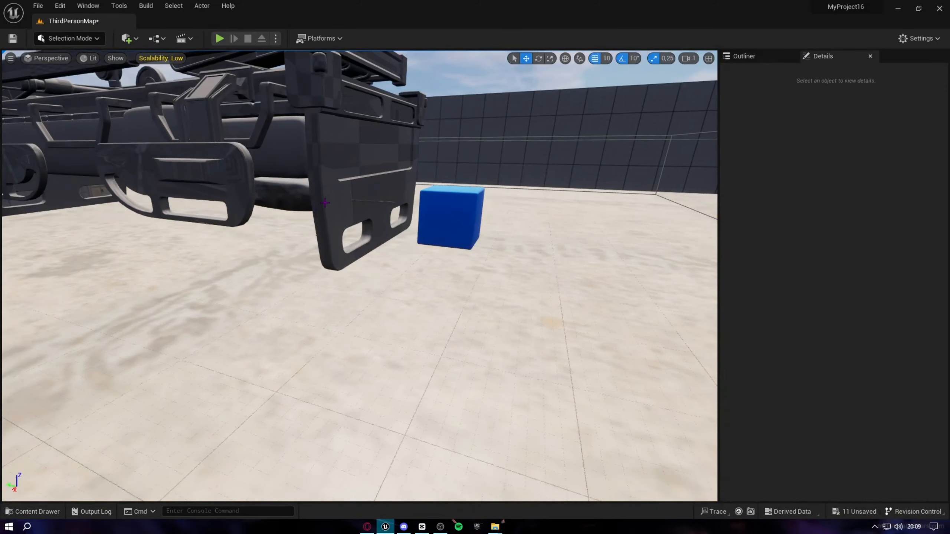
left_click(368, 206)
key("Delete")
Focus on the floor and examine the pavement tiling across the whole walled level
right_click_drag(441, 272, 348, 309)
key("s")
key("d")
left_click(441, 272)
key("f")
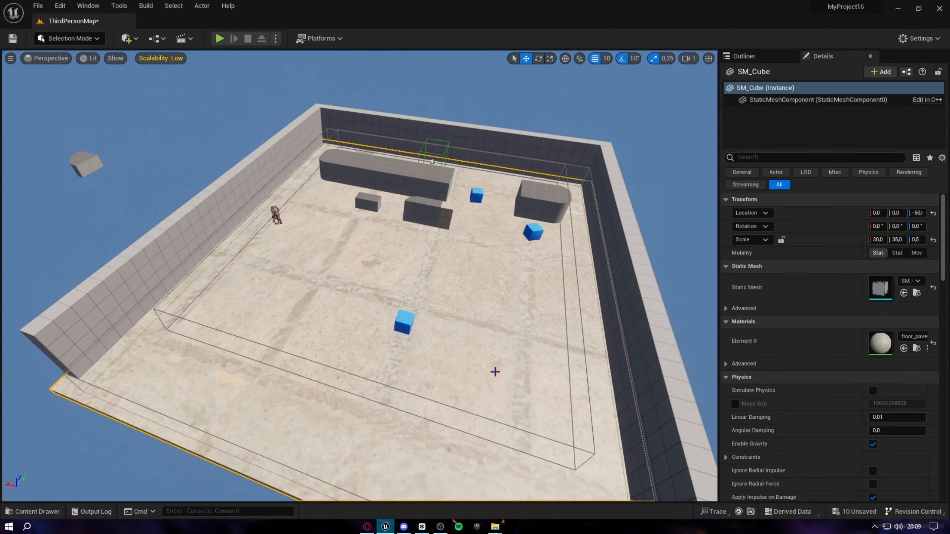
mouse_move(512, 353)
right_mouse_down()
mouse_move(550, 350)
mouse_move(468, 353)
mouse_move(520, 361)
mouse_move(517, 330)
mouse_move(502, 359)
mouse_move(520, 345)
right_mouse_up()
key("w")
key("s")
key("d")
right_click_drag(434, 322, 451, 373)
key("a")
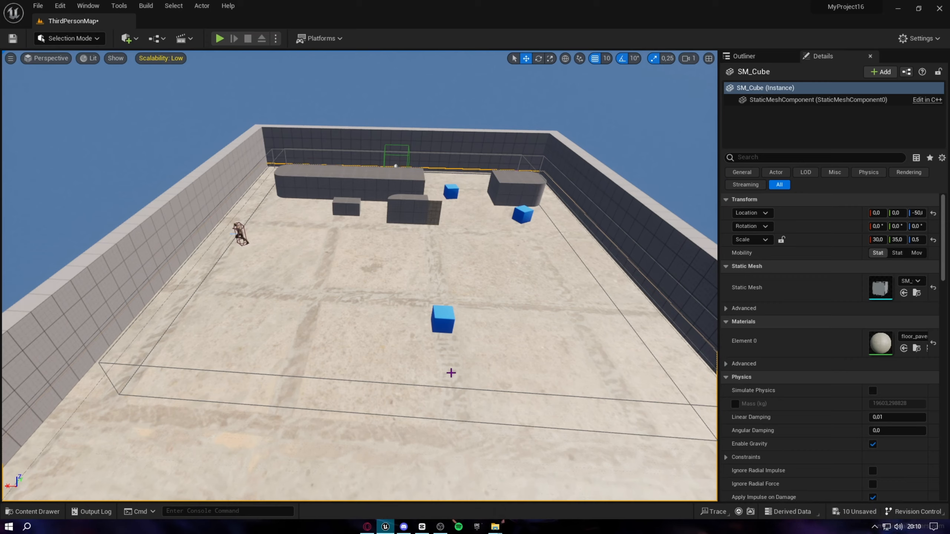